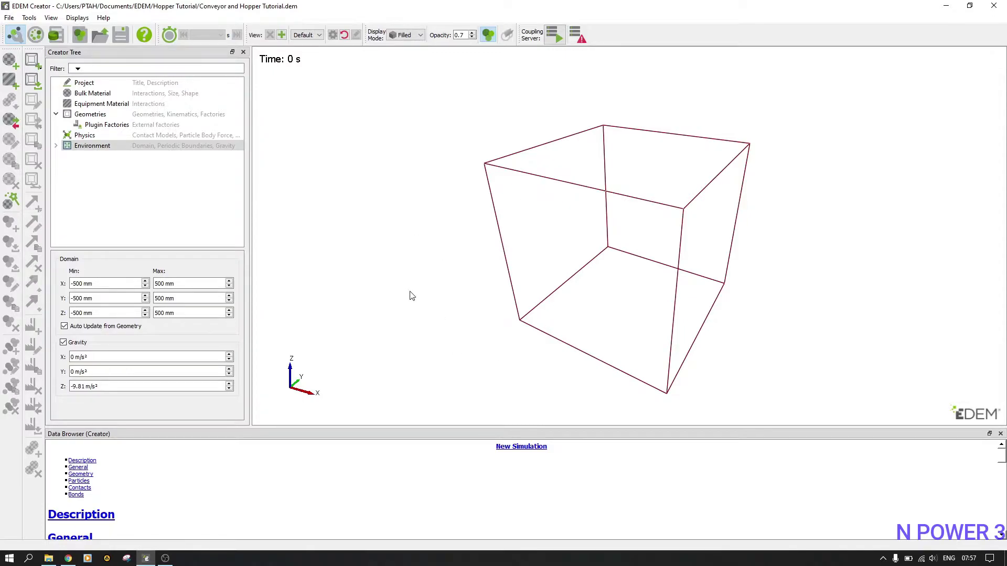
- Switch from EDEM Creator to the browser showing GrabCAD's most-downloaded truck models
click(69, 558)
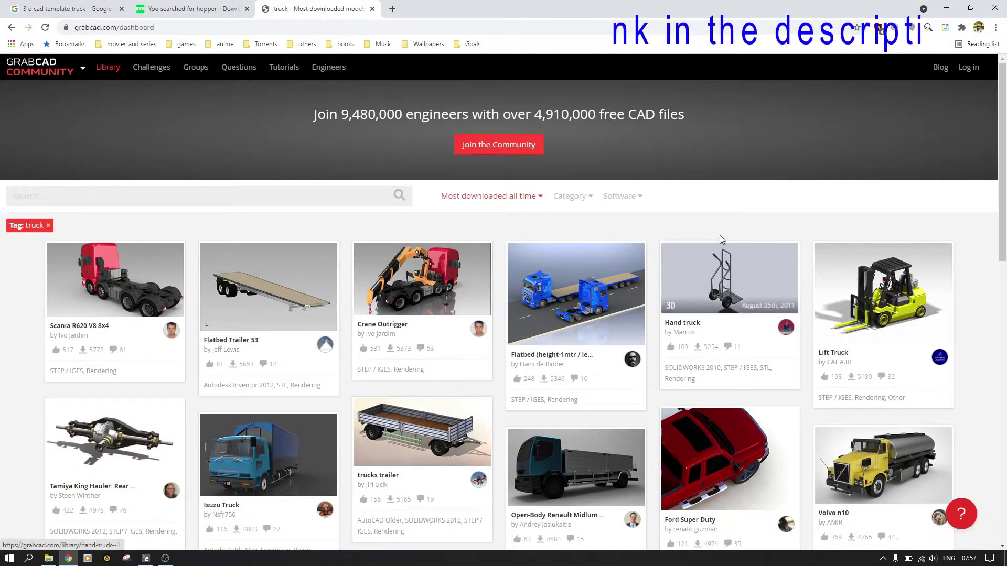
scroll(103, 387, down, 2)
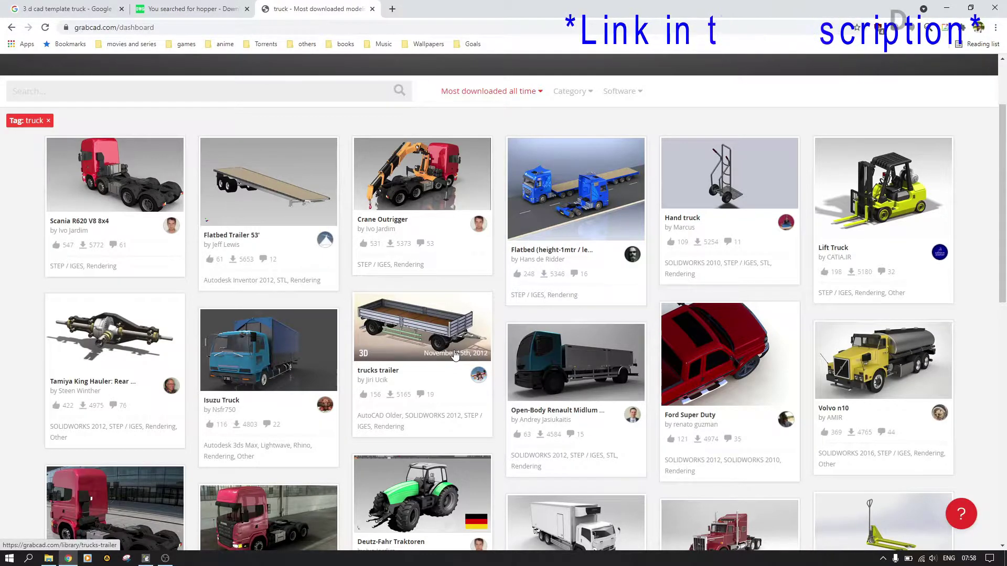
- Look over the DWGFree hopper search results, then go back to the GrabCAD truck results
click(157, 5)
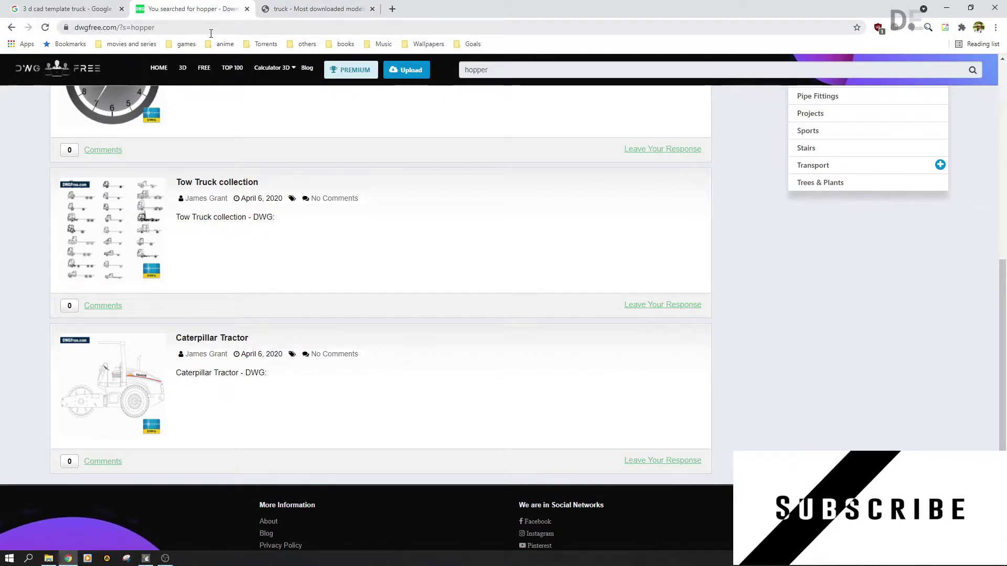
scroll(342, 287, up, 8)
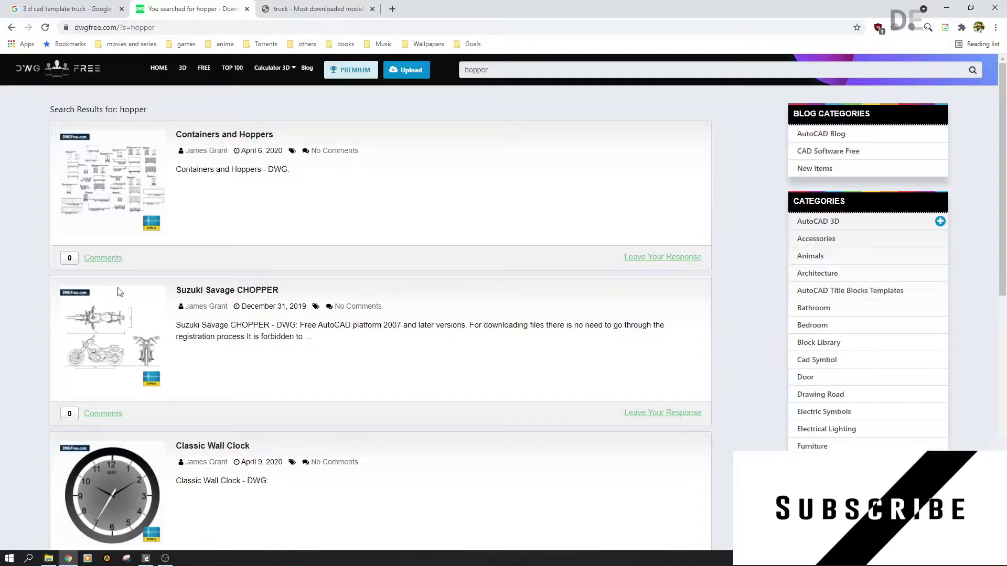
click(303, 7)
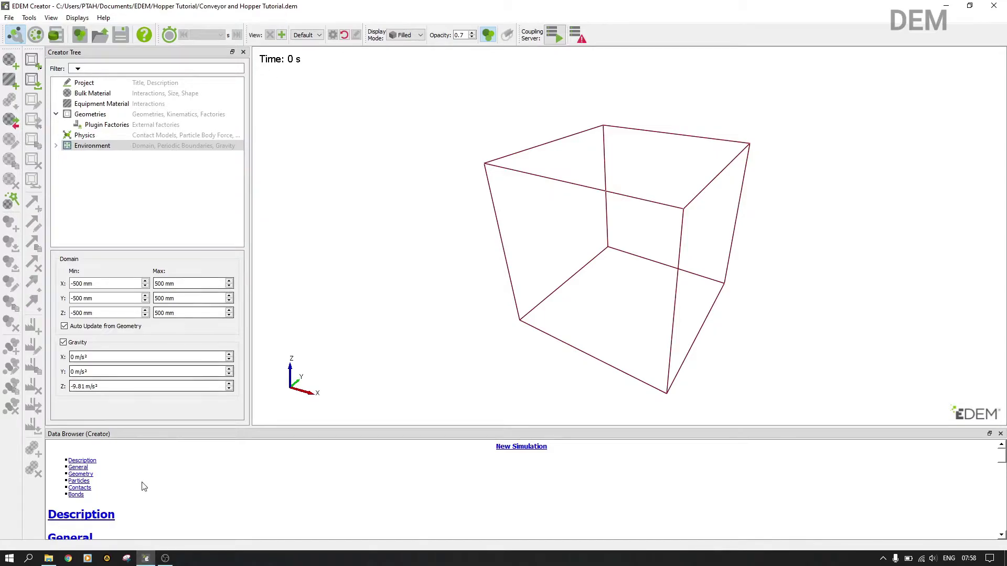
click(48, 558)
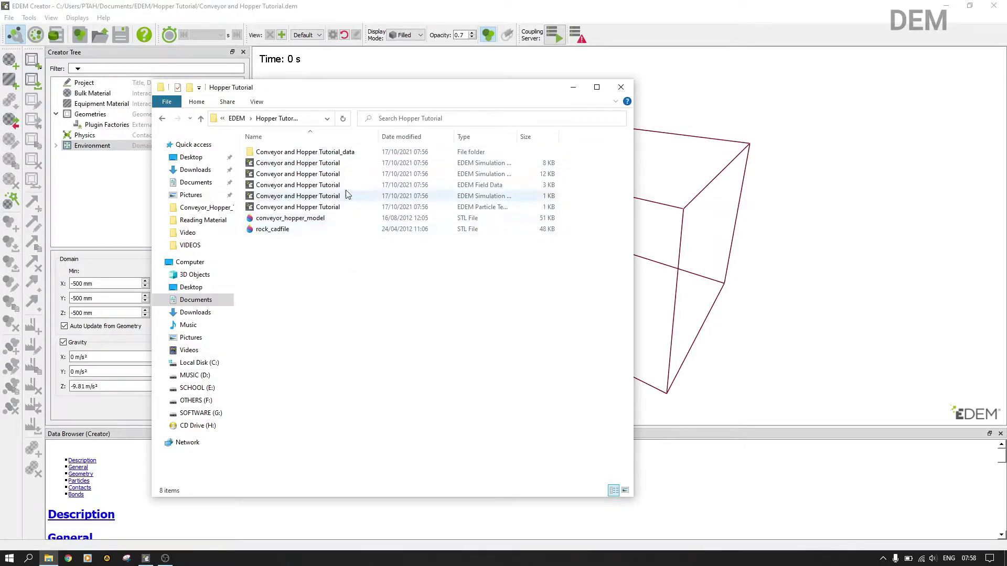
click(319, 222)
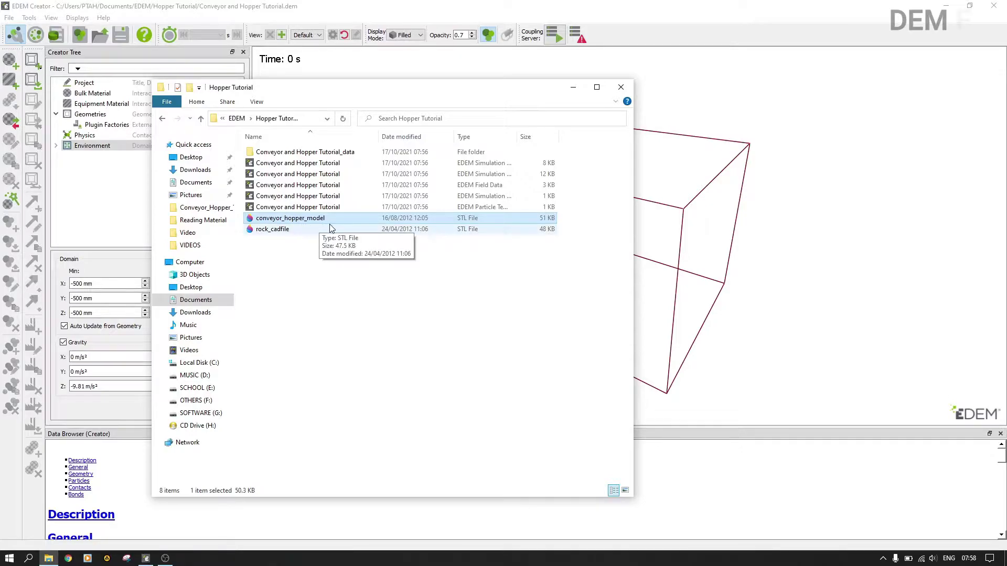
click(303, 234)
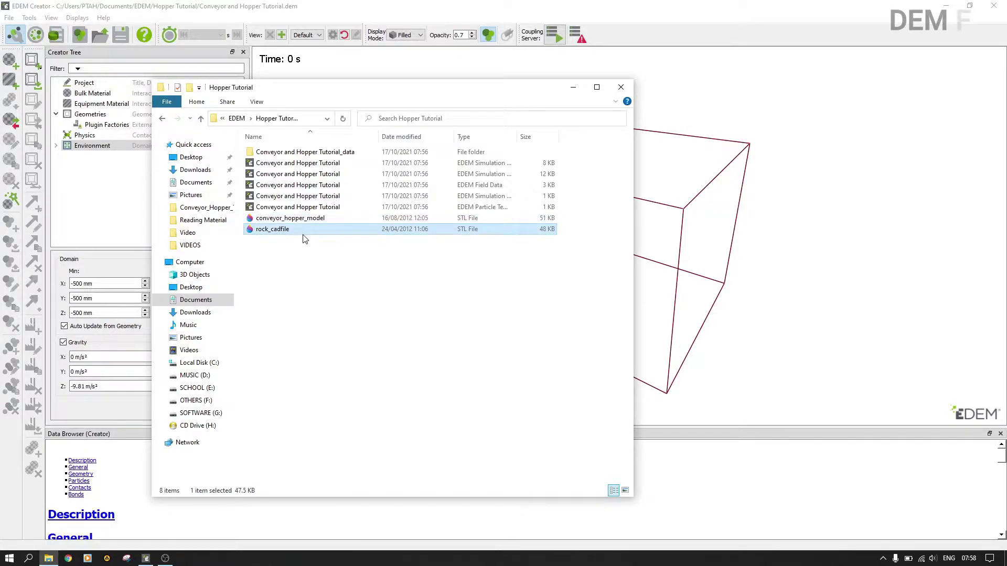
click(318, 4)
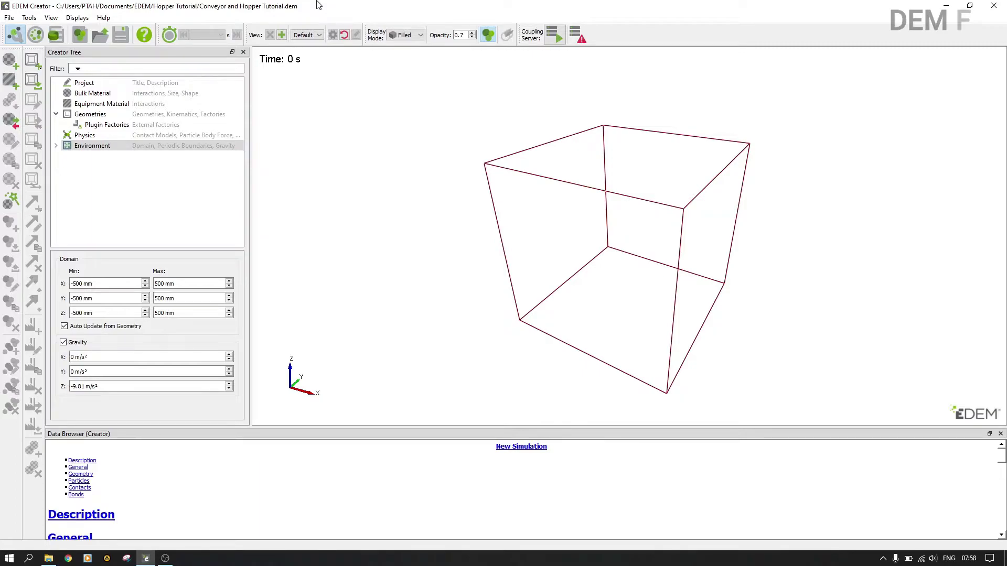
click(29, 17)
click(47, 30)
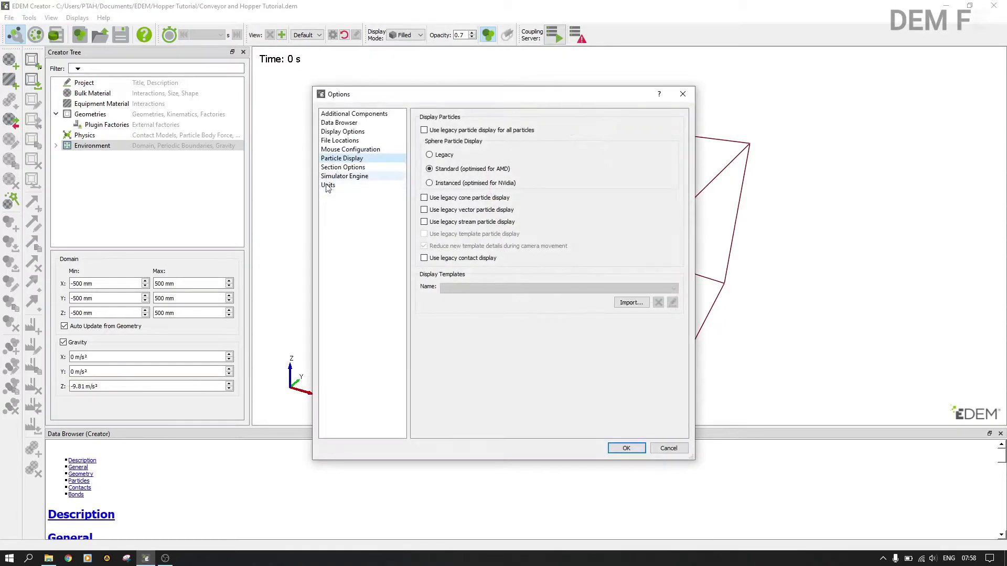
click(355, 186)
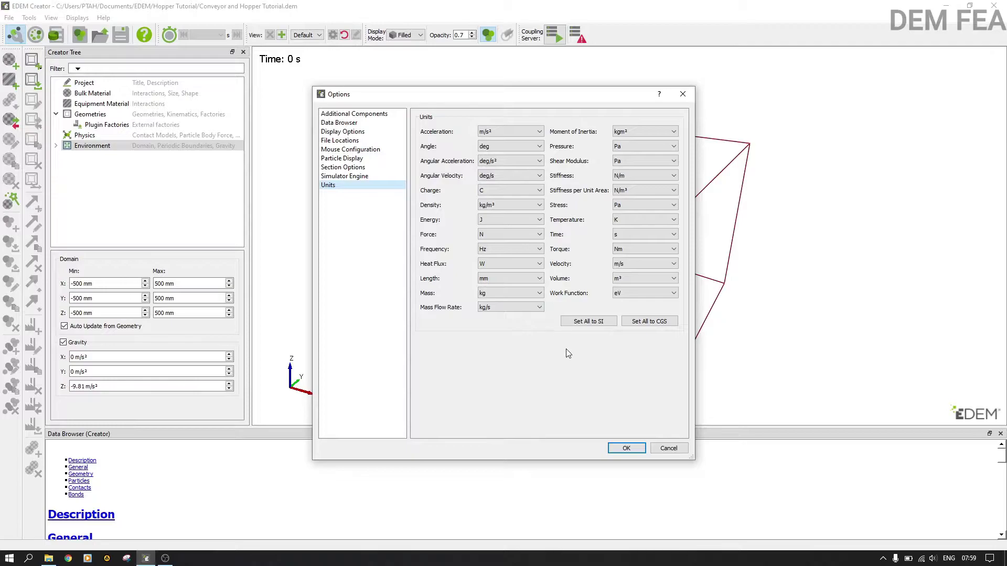
click(626, 448)
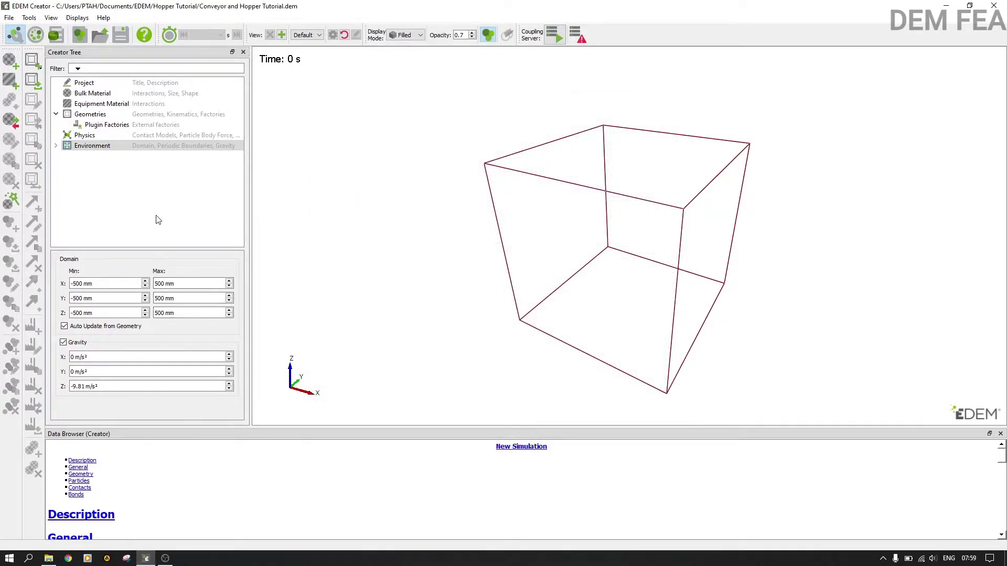
- Add a new bulk material named Rock and select it
click(104, 93)
right_click(103, 92)
click(147, 108)
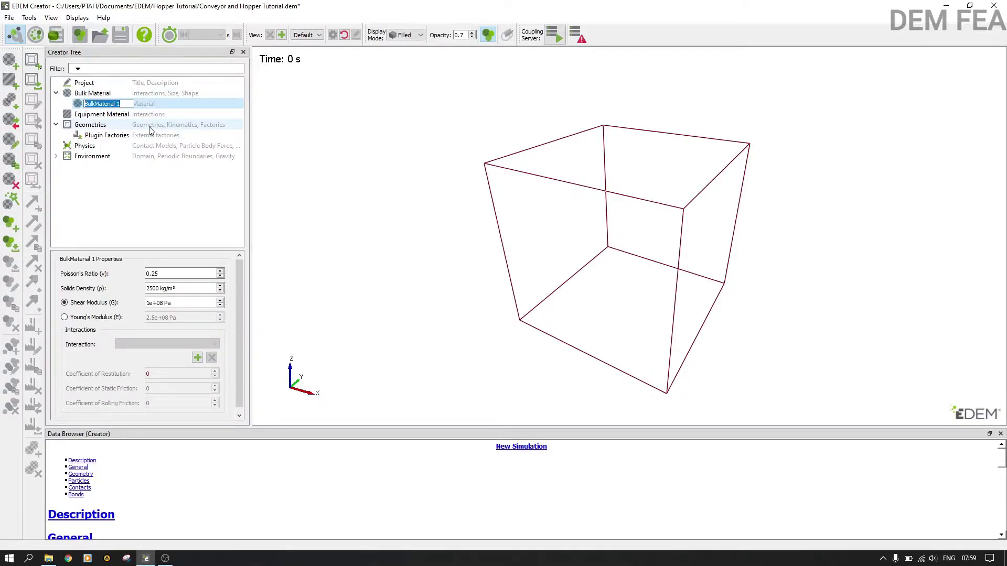
text(Rock)
key(Return)
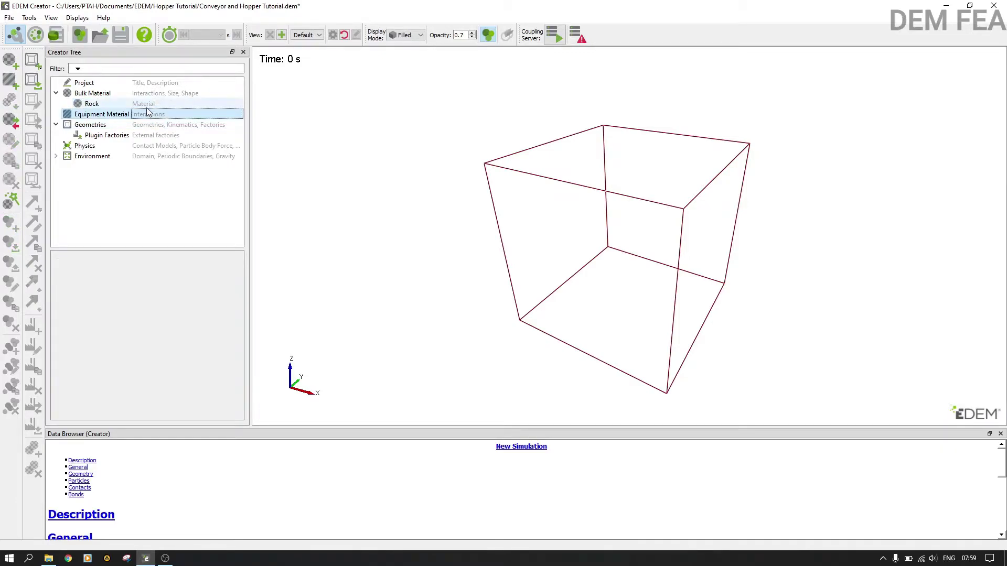
click(147, 107)
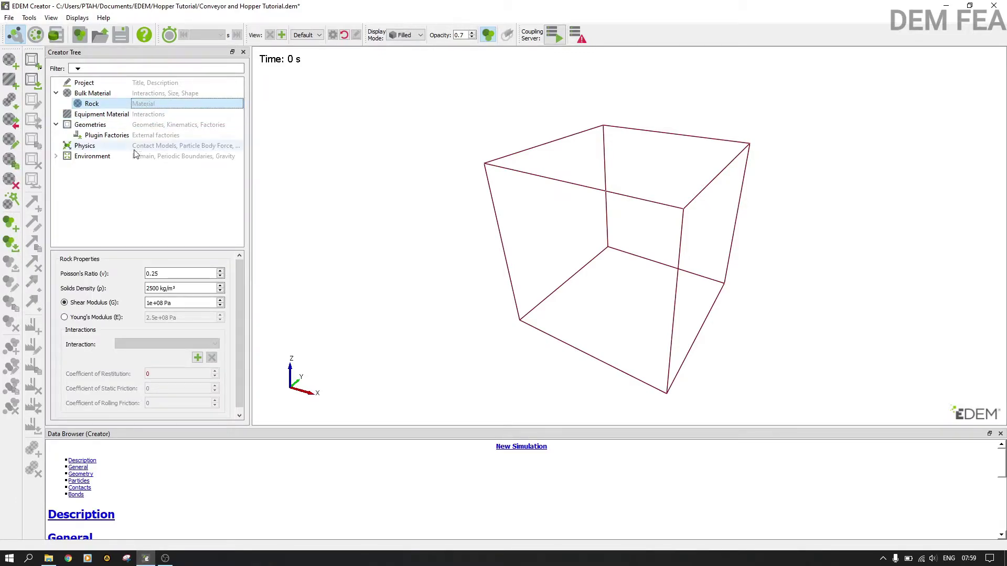
- Set Rock's Poisson's ratio to 0.3, density to 1600 kg/m³ and shear modulus to 1e+07 Pa
click(162, 274)
key(BackSpace)
key(BackSpace)
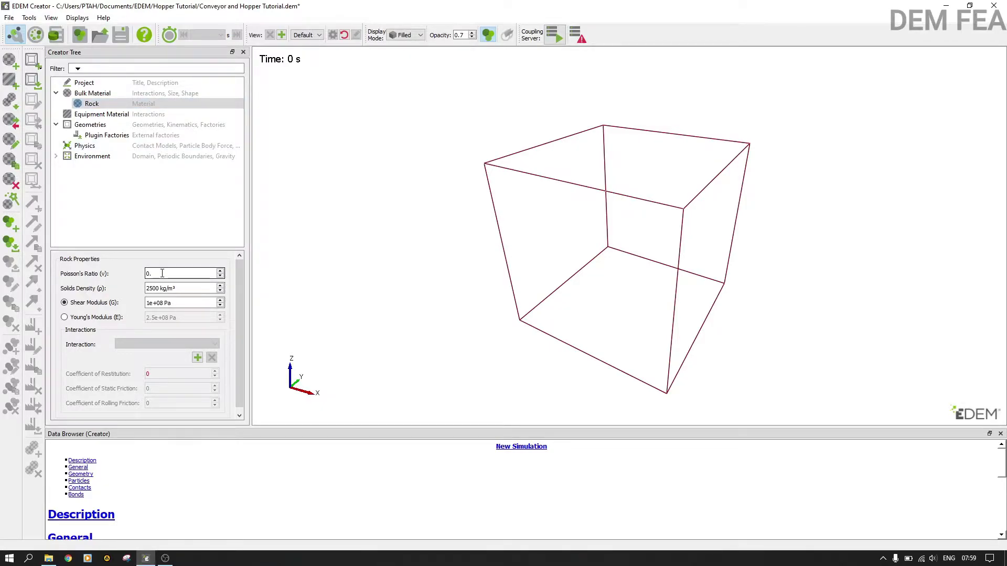
text(3)
double_click(160, 288)
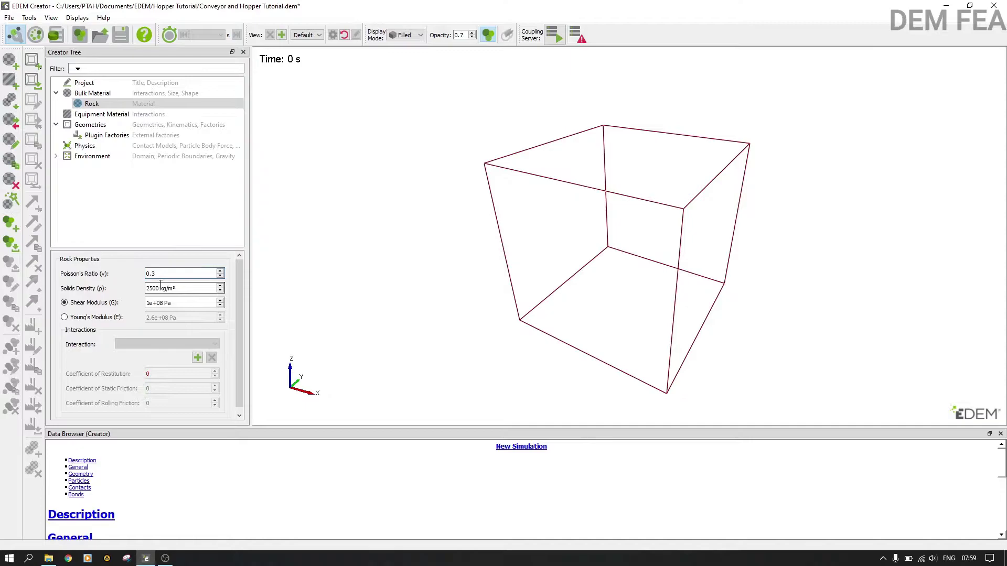
text(2)
key(BackSpace)
text(1600)
click(163, 303)
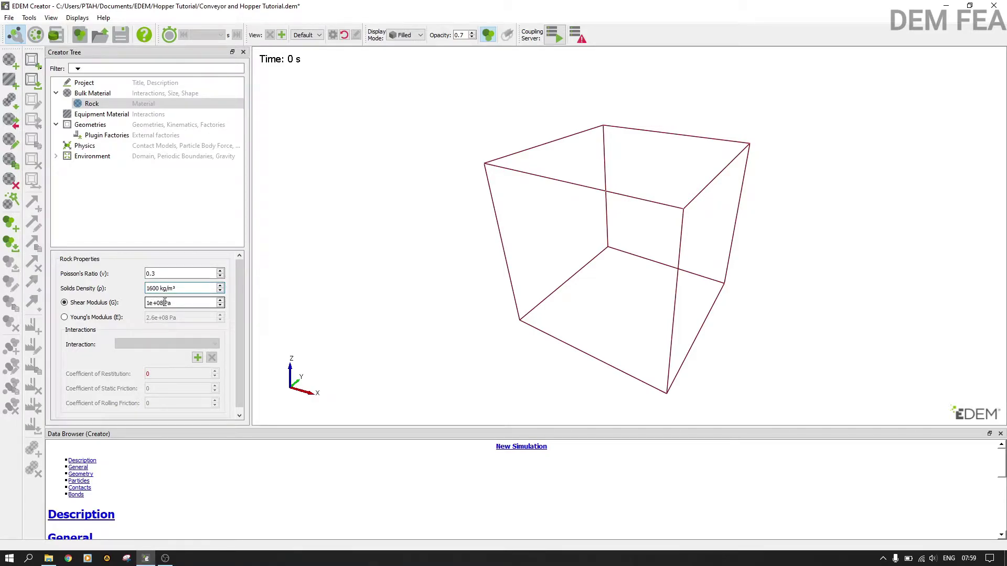
key(BackSpace)
key(BackSpace)
key(BackSpace)
key(BackSpace)
key(BackSpace)
key(BackSpace)
text(7)
key(BackSpace)
text(1e+07)
key(Return)
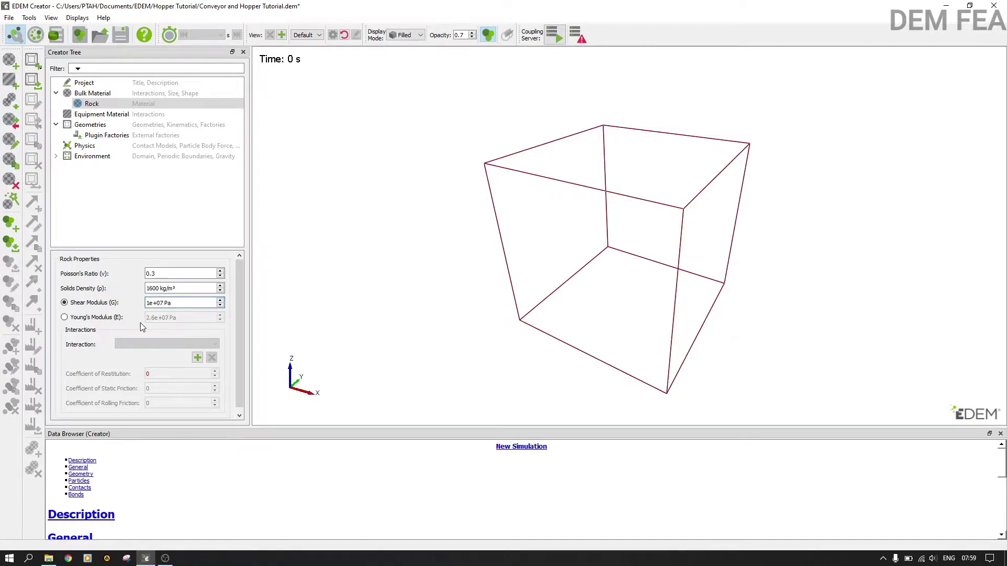
- Add a Rock-to-Rock interaction with restitution 0.3, static friction 0.5 and rolling friction 0.01
click(197, 358)
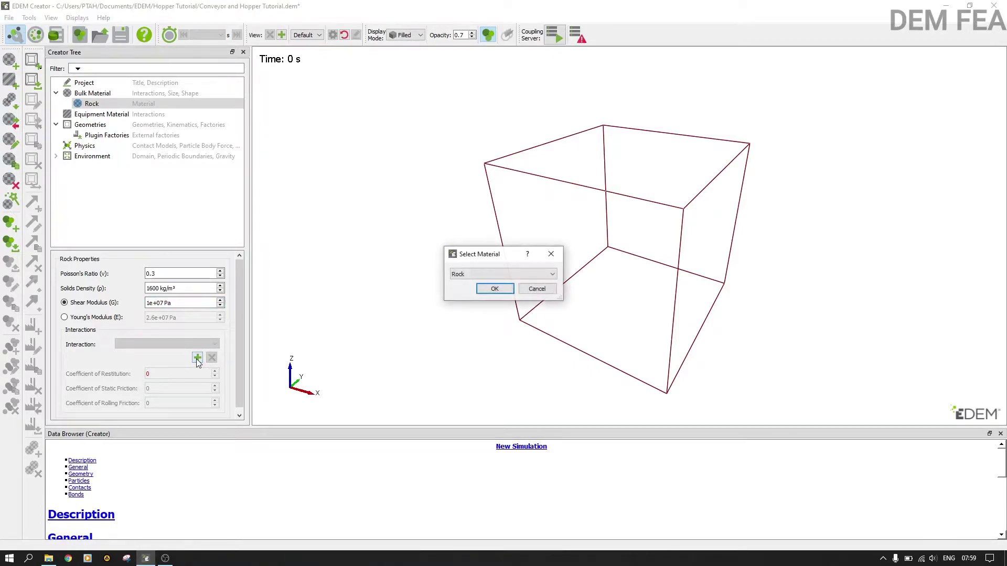
click(495, 289)
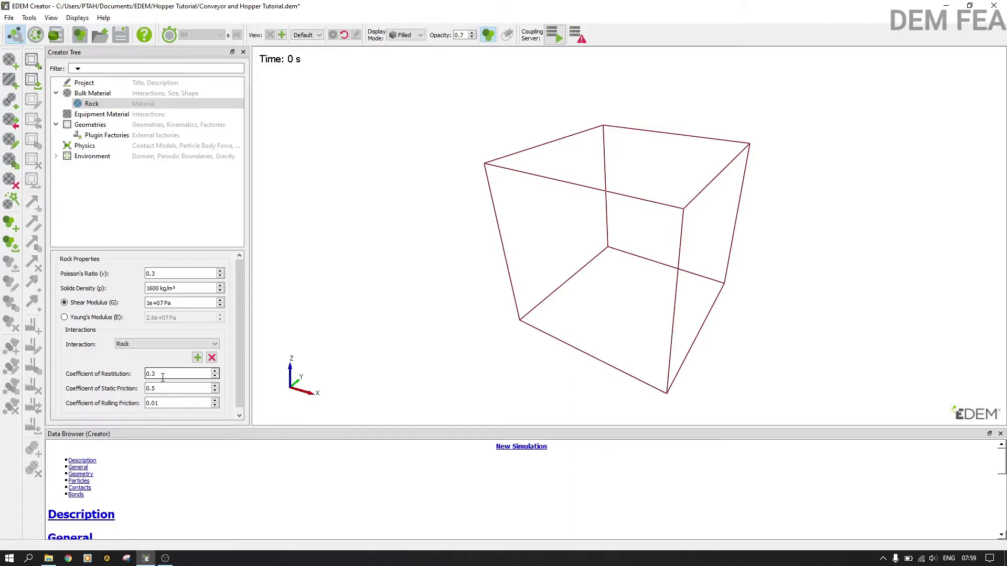
click(165, 559)
click(165, 559)
- Add a three-sphere particle under Rock and name it Rock_particle
right_click(101, 103)
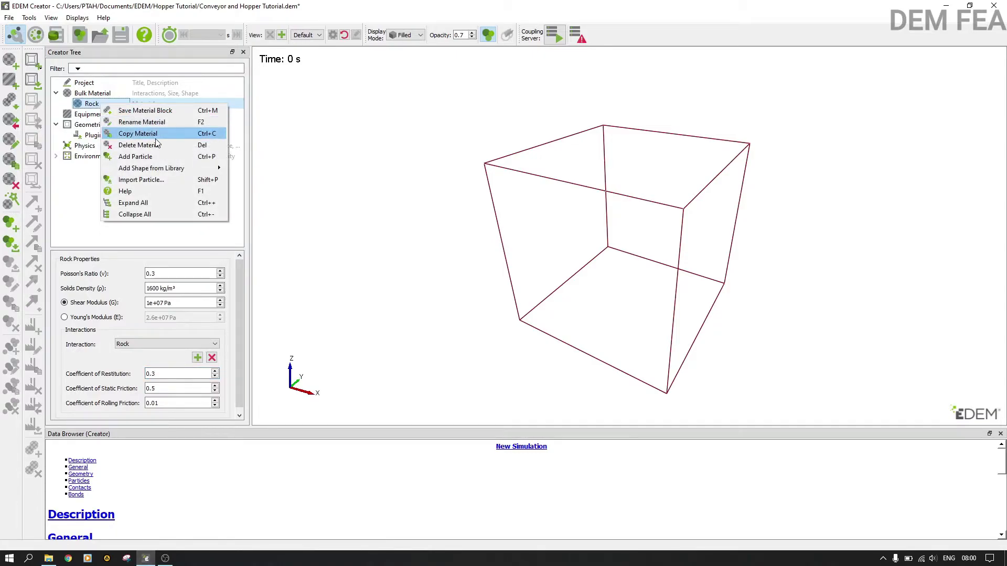
click(149, 157)
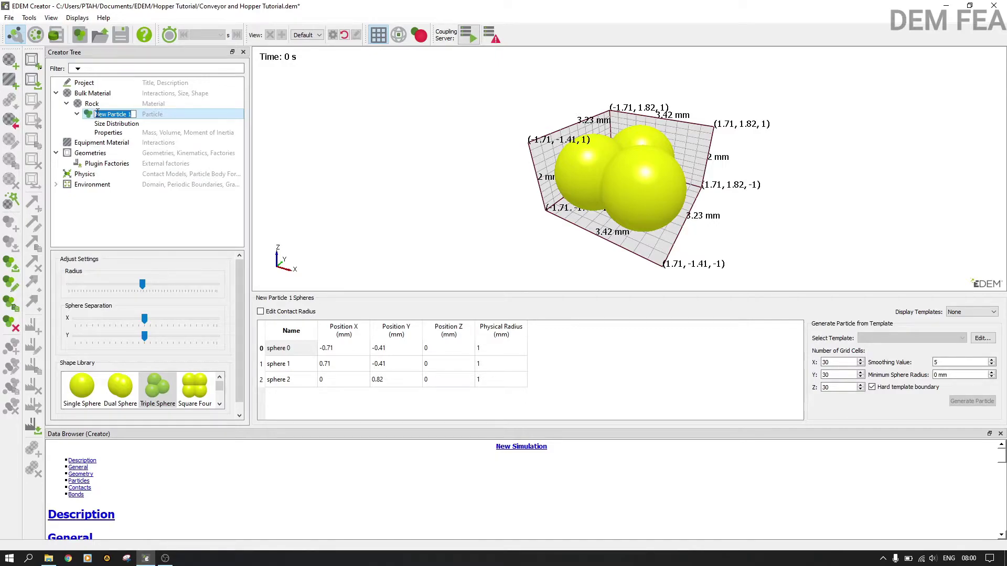
text(R)
text(ock_partic)
text(cle)
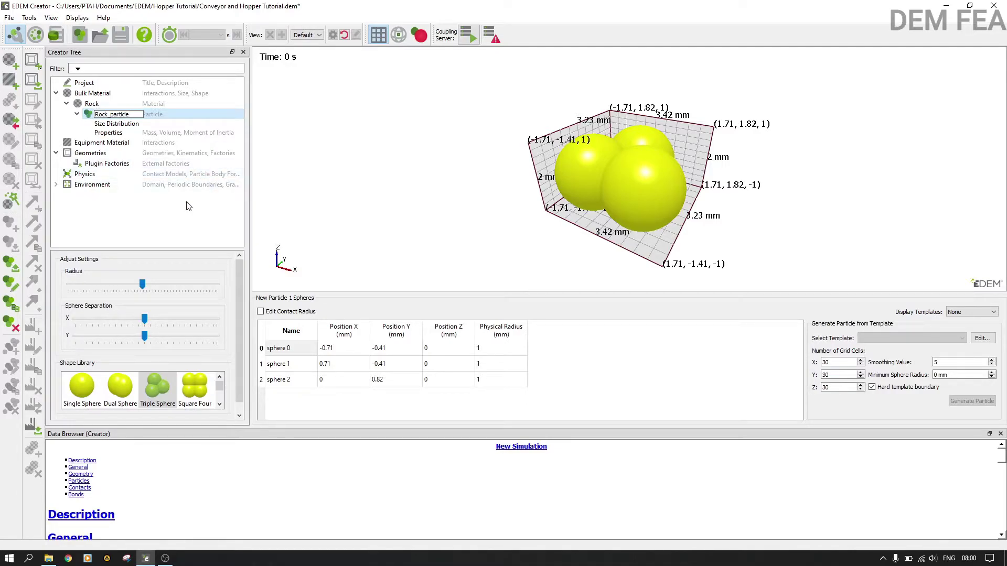
click(166, 219)
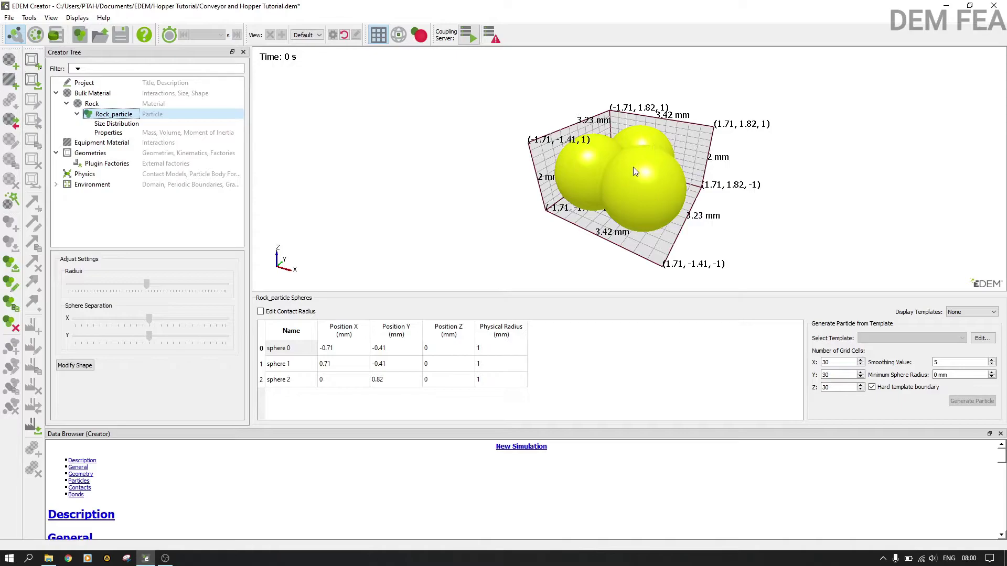
- Import rock_cadfile as a display template in millimetres, keeping Rigid Body meshing
click(979, 339)
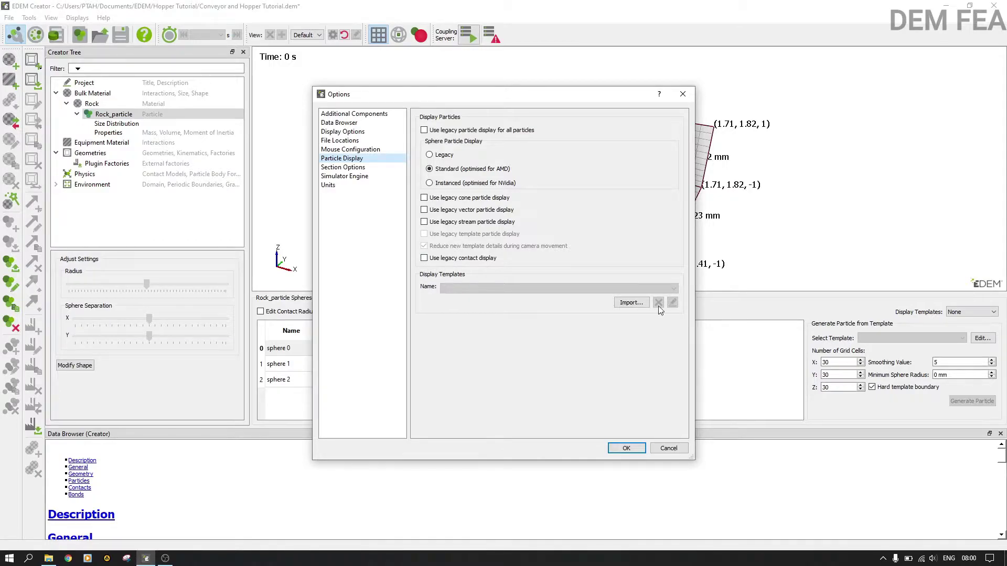
click(633, 306)
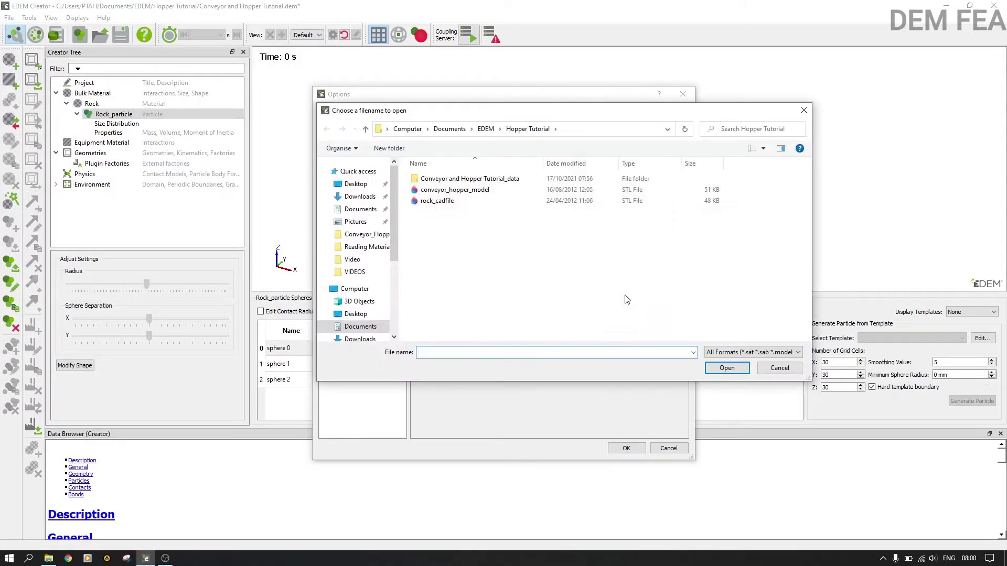
click(469, 201)
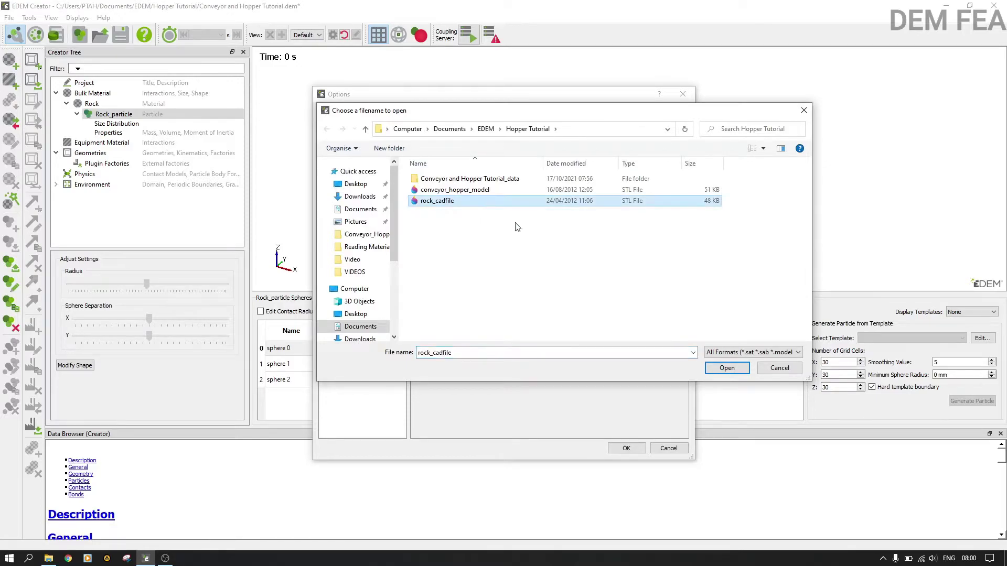
click(713, 368)
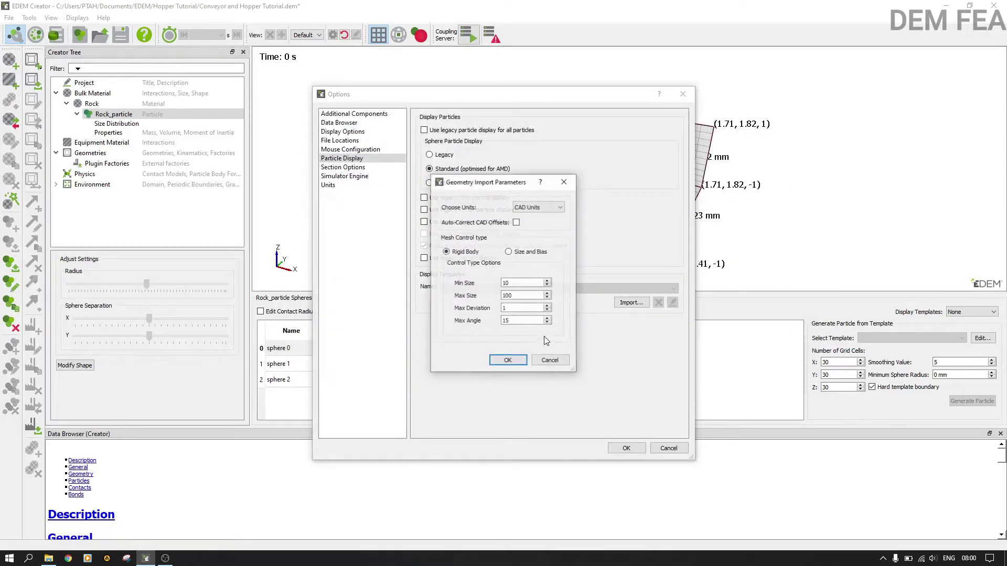
click(536, 208)
click(527, 230)
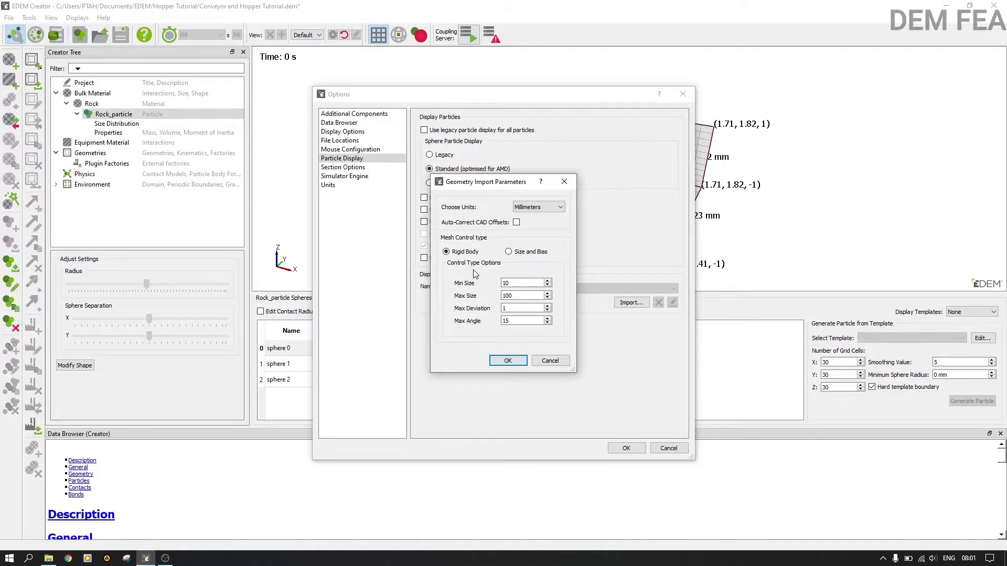
click(508, 252)
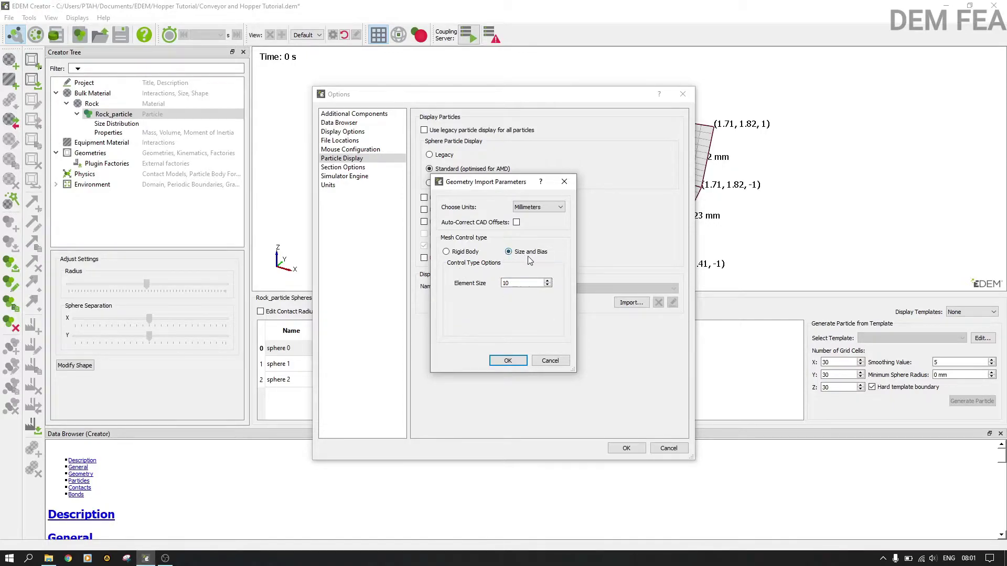
click(514, 283)
click(471, 253)
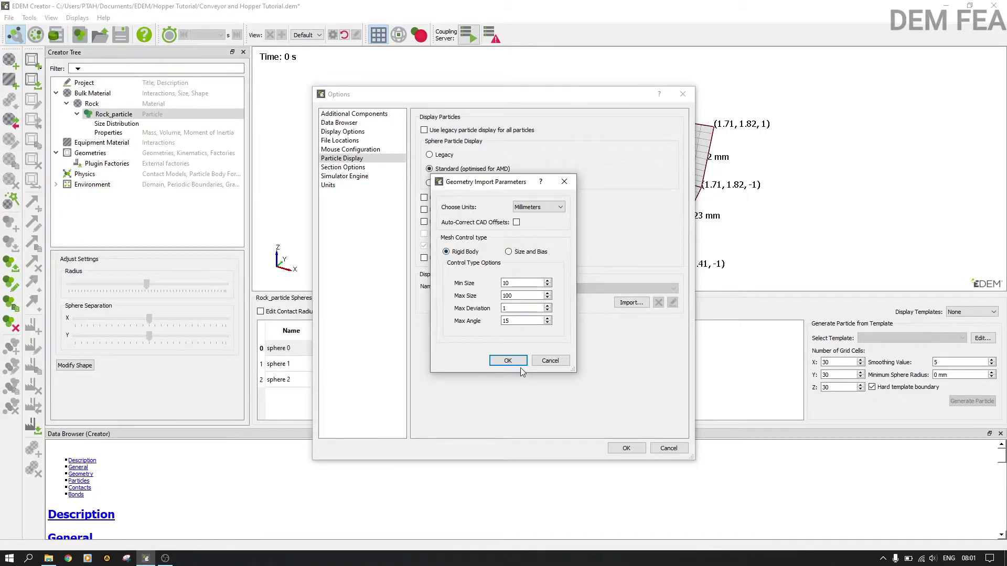
click(509, 360)
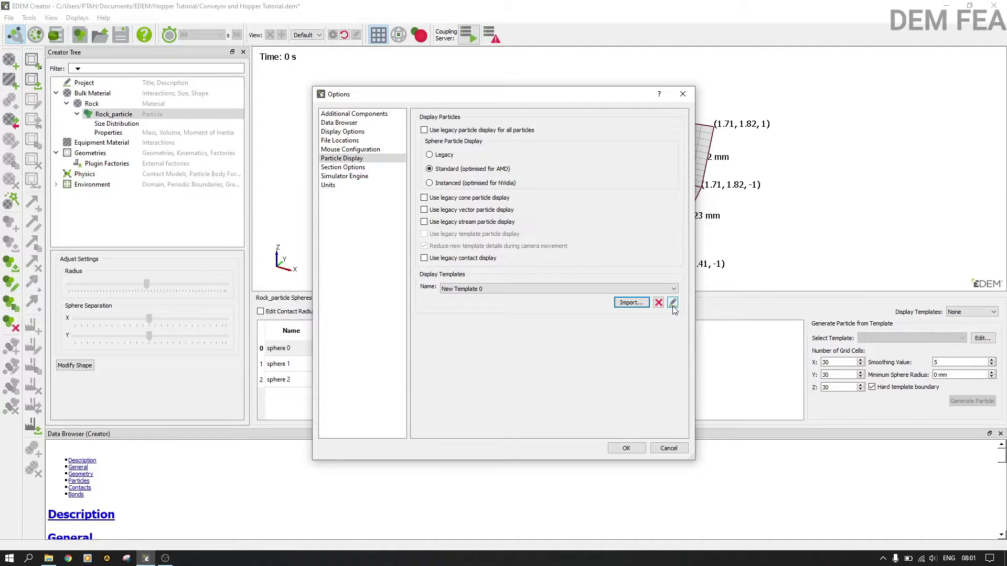
- Rename the imported template to Rock Template and close the Options dialog
click(673, 303)
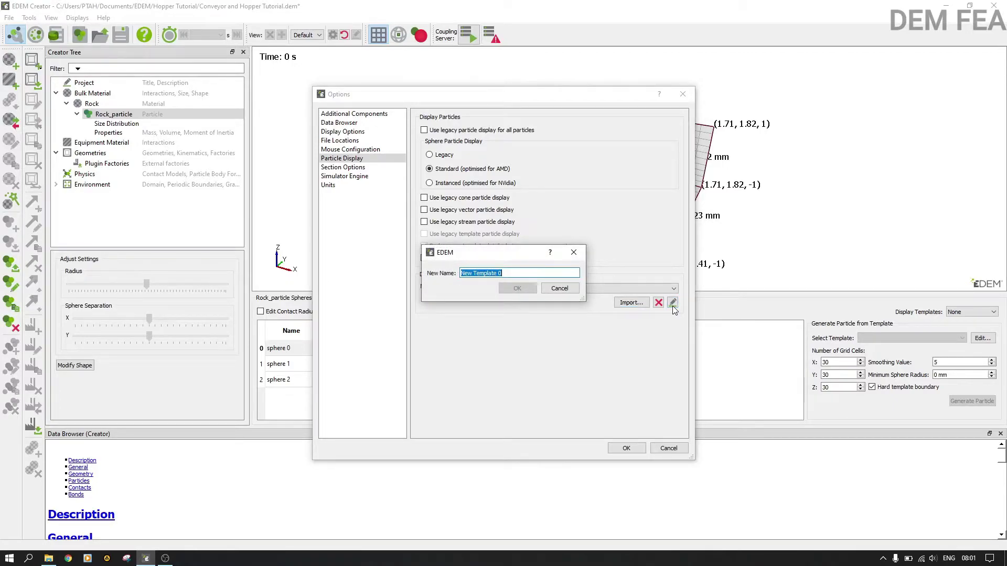
text(Rock)
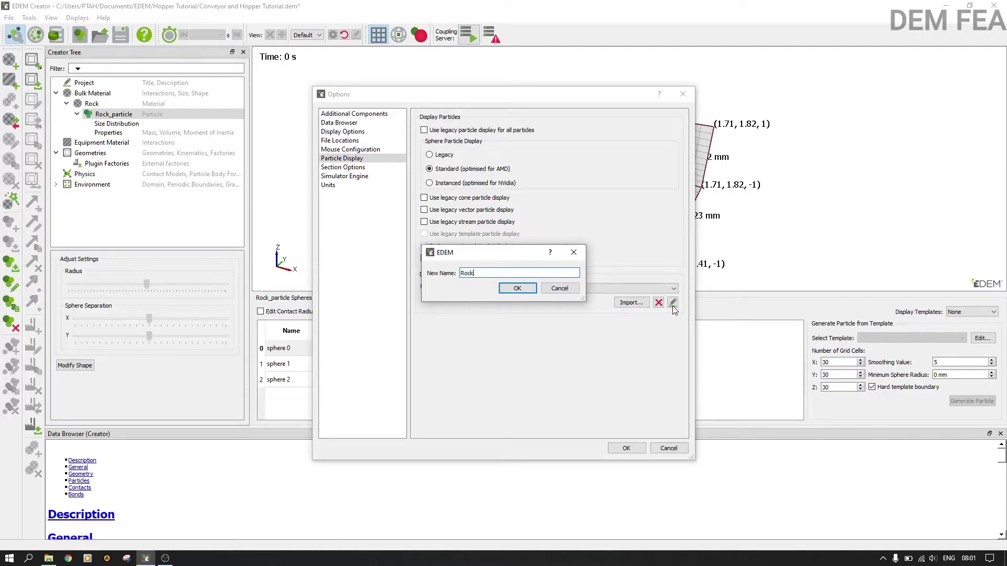
text( Template)
click(519, 291)
click(620, 449)
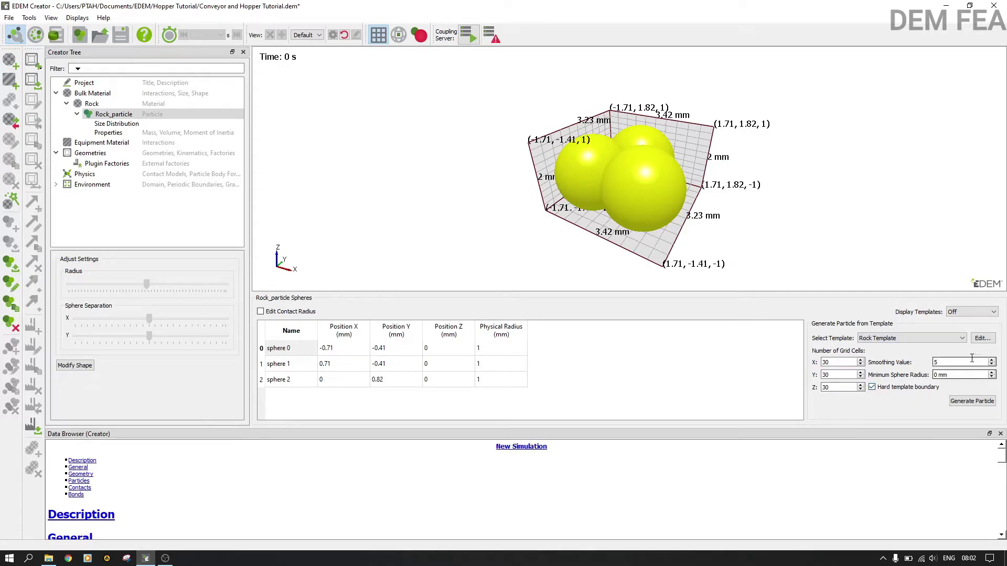
click(967, 312)
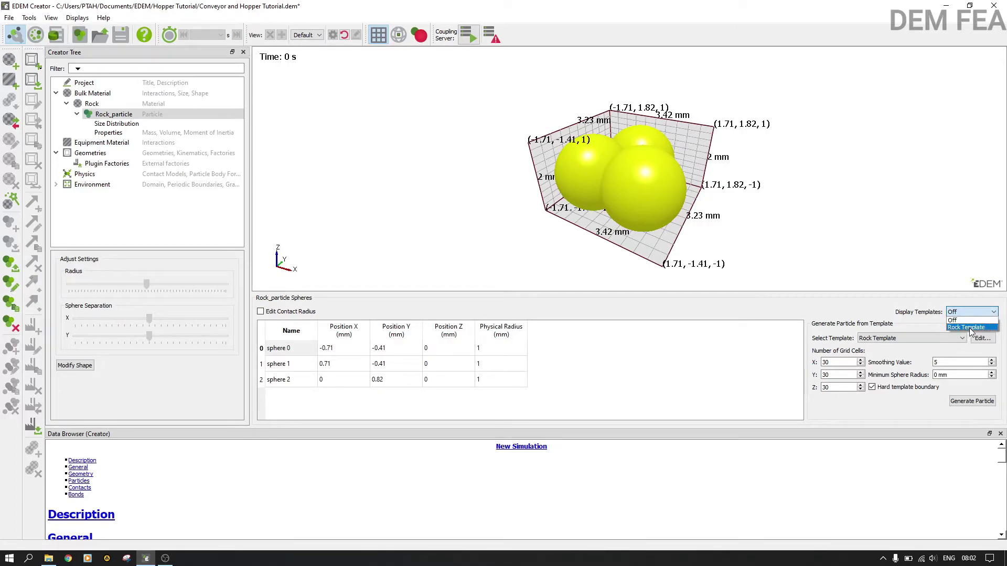
- Display Rock Template and generate Rock_particle's spheres to fit it
click(969, 329)
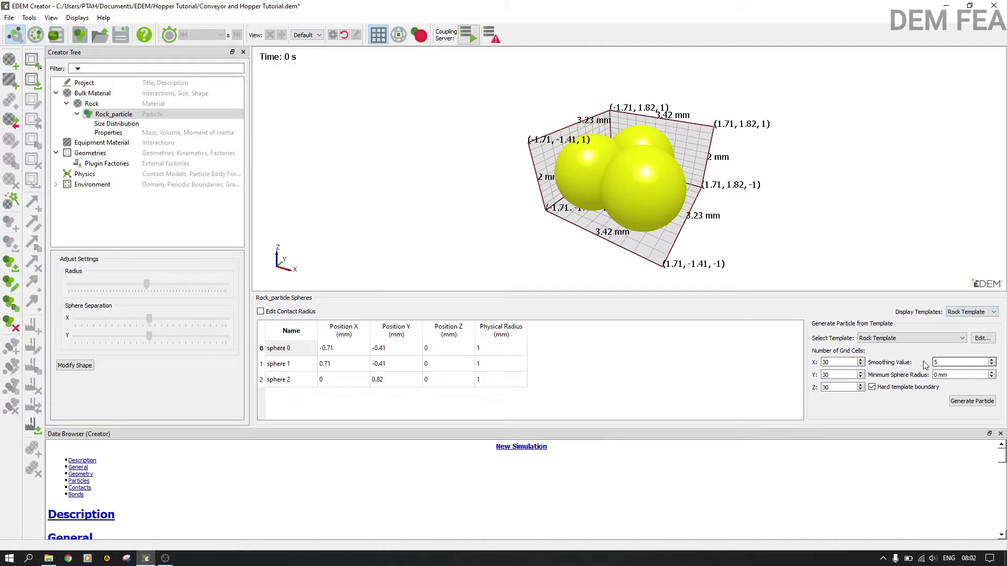
click(971, 402)
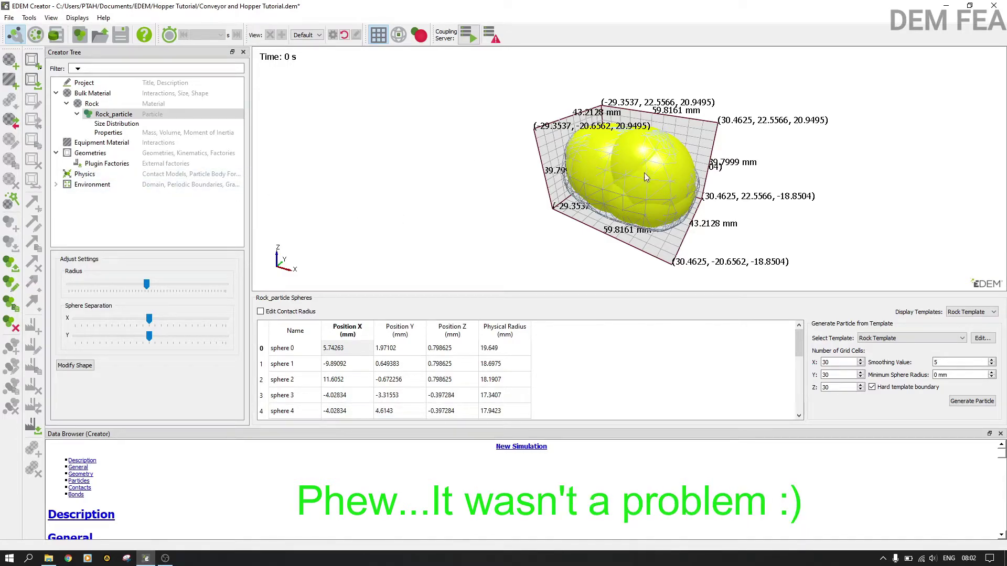
drag(607, 179, 652, 209)
scroll(636, 205, up, 4)
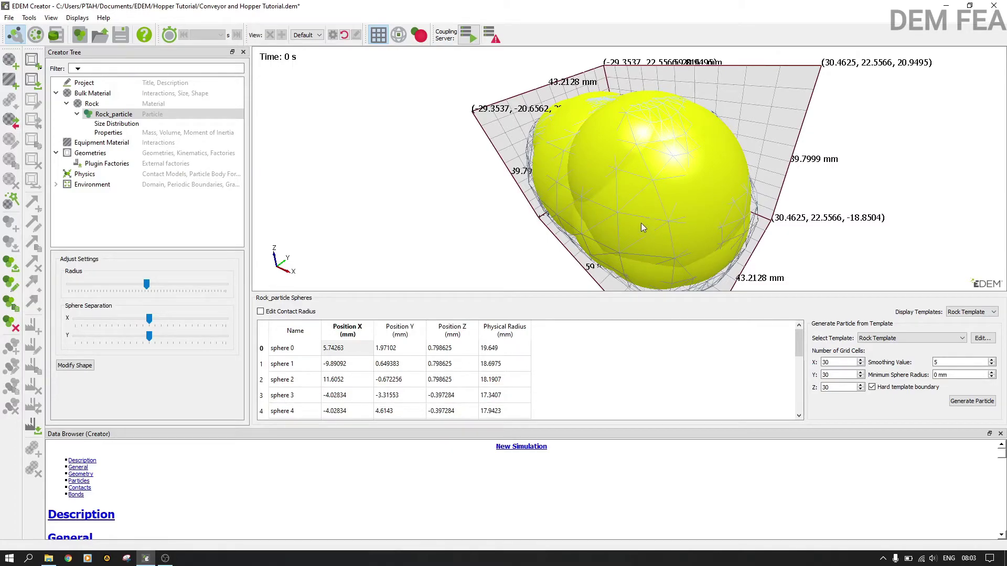
scroll(609, 224, down, 3)
drag(633, 205, 742, 214)
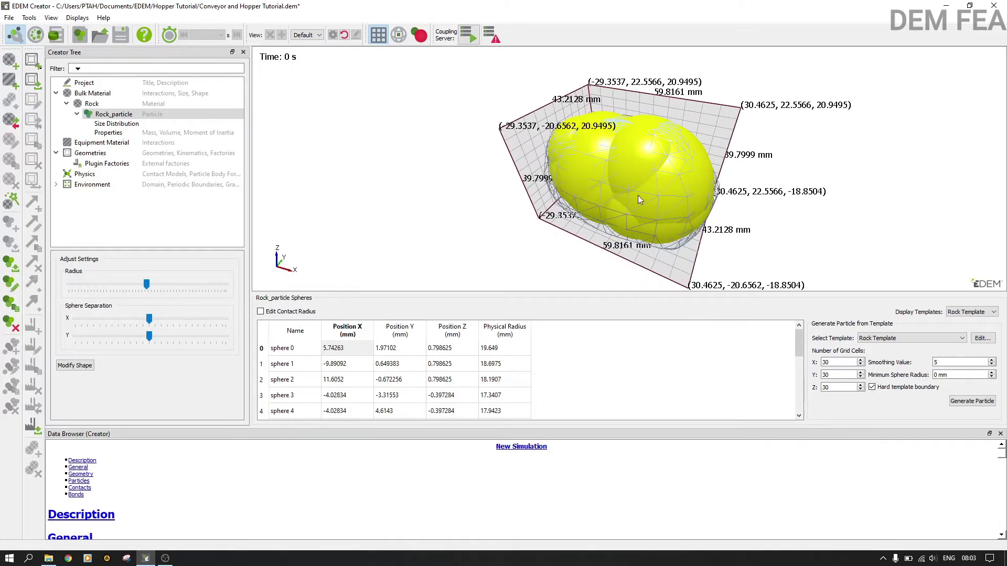
drag(638, 195, 677, 121)
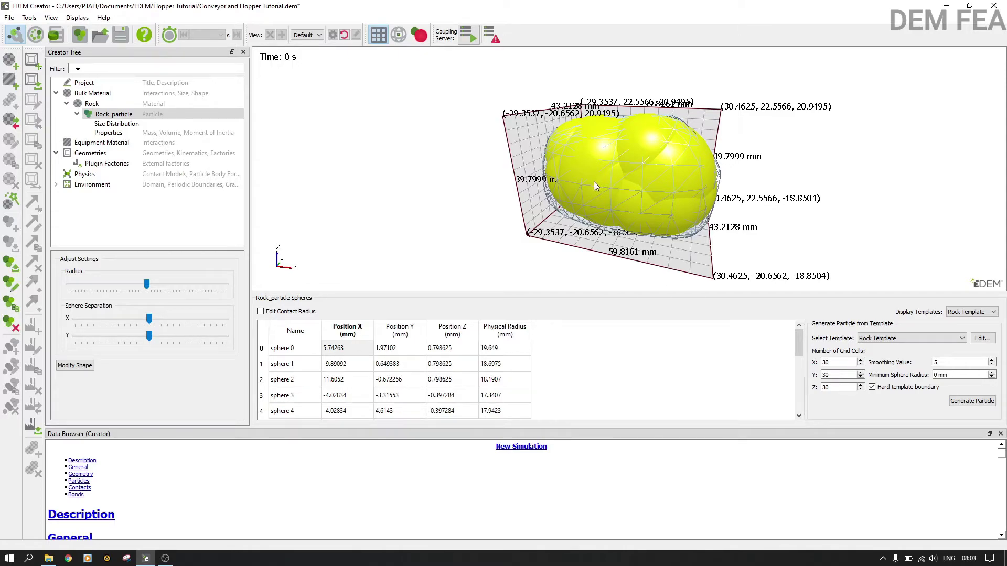
- Import rock_cadfile again in millimetres with Size and Bias meshing
click(983, 339)
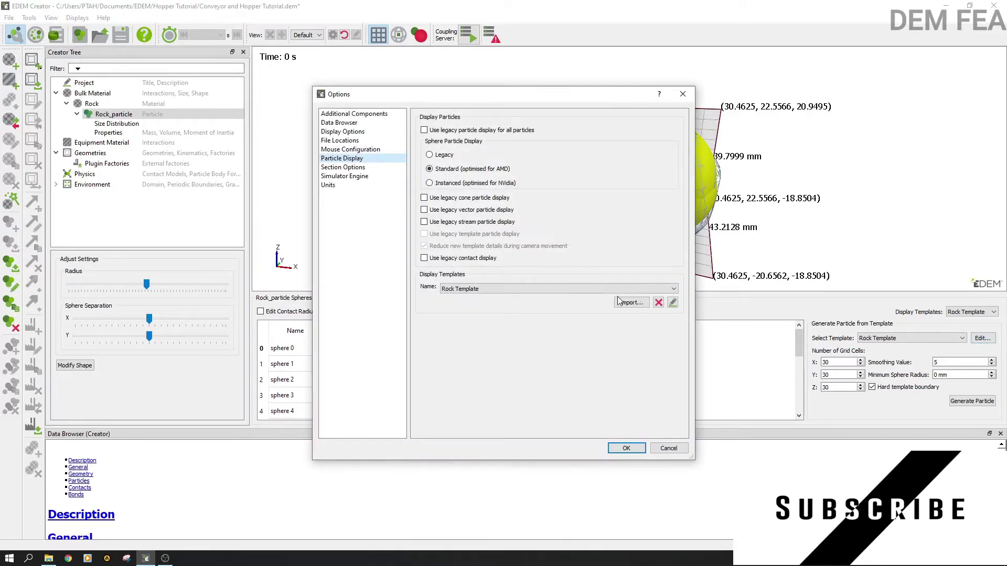
click(631, 303)
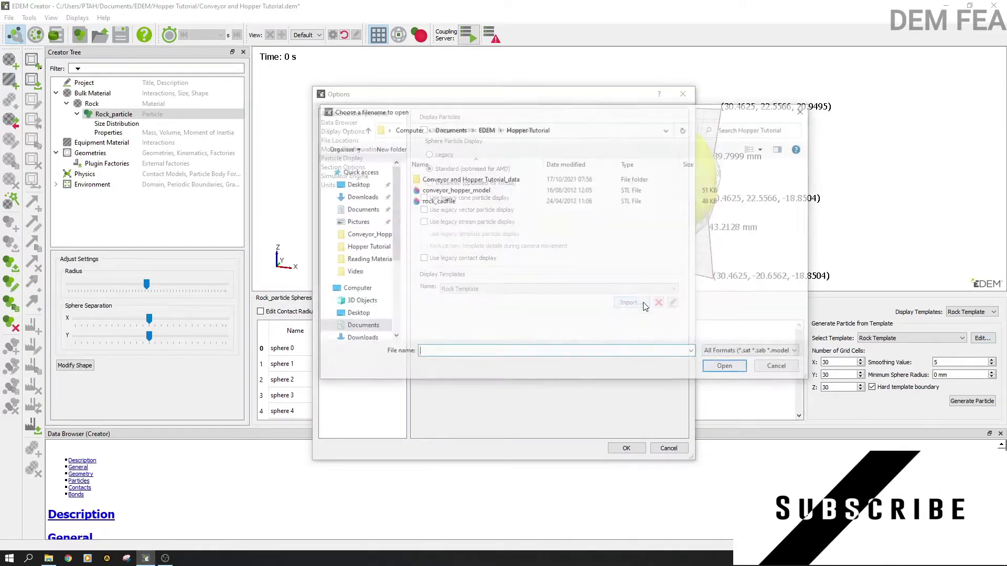
click(501, 201)
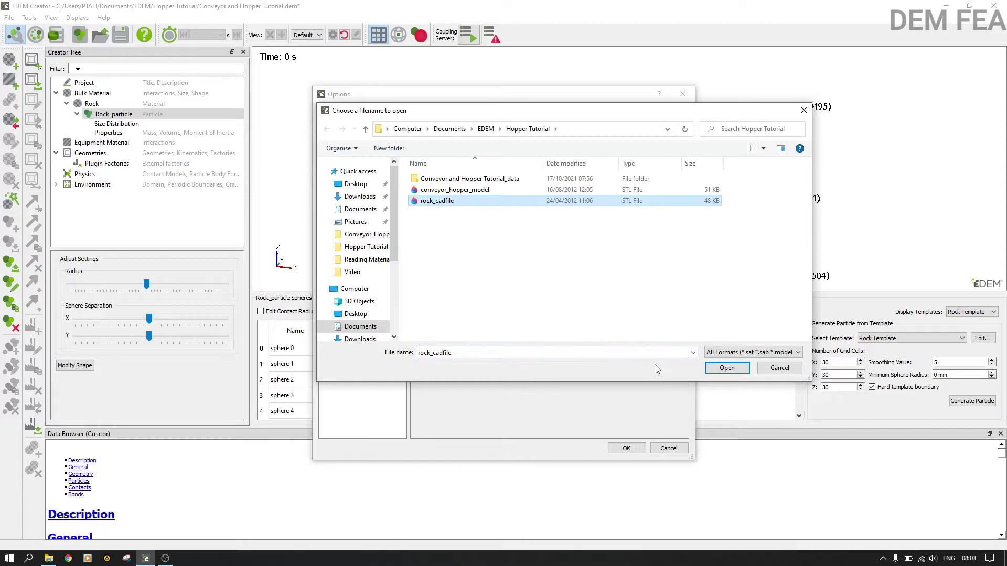
click(724, 369)
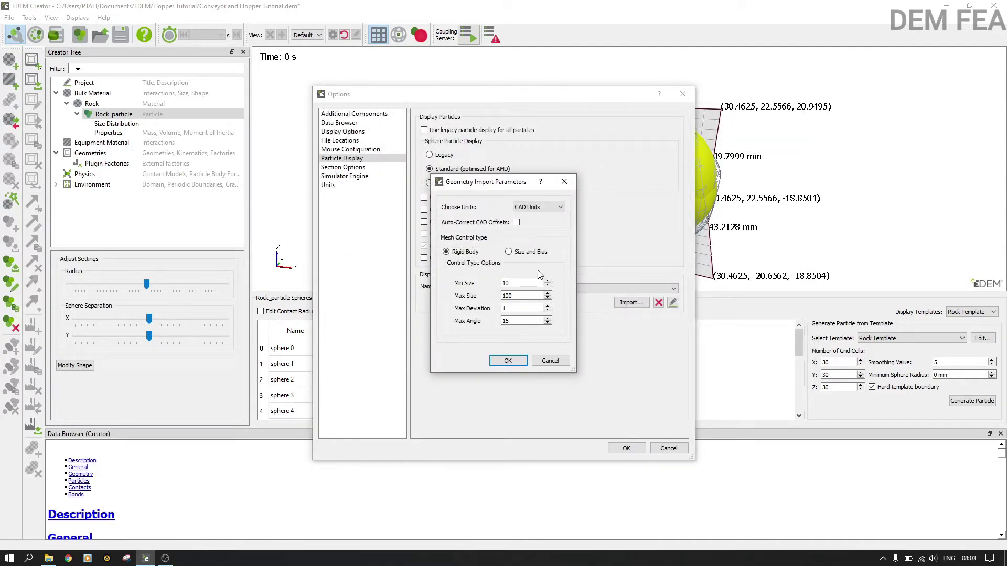
click(538, 208)
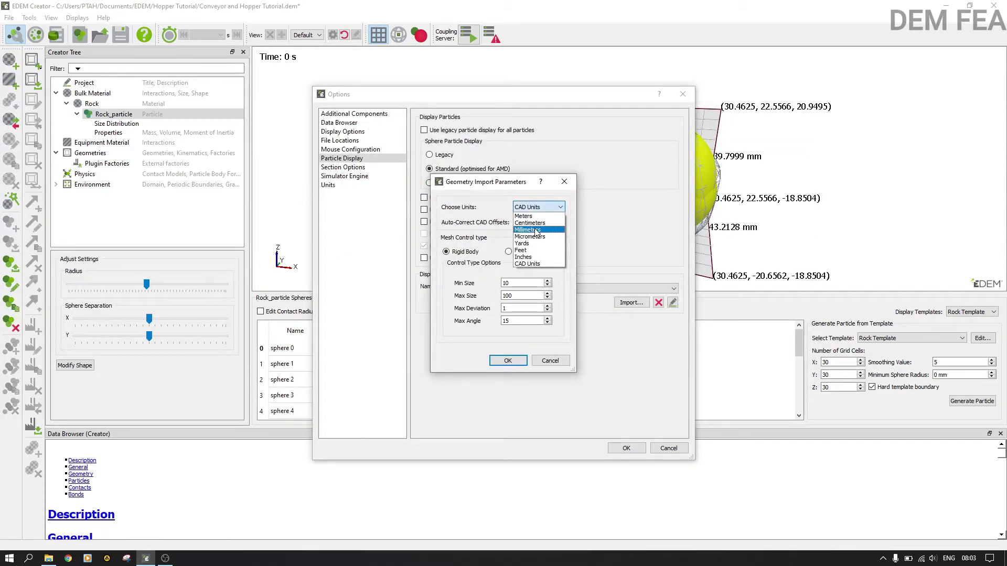
click(536, 231)
click(529, 252)
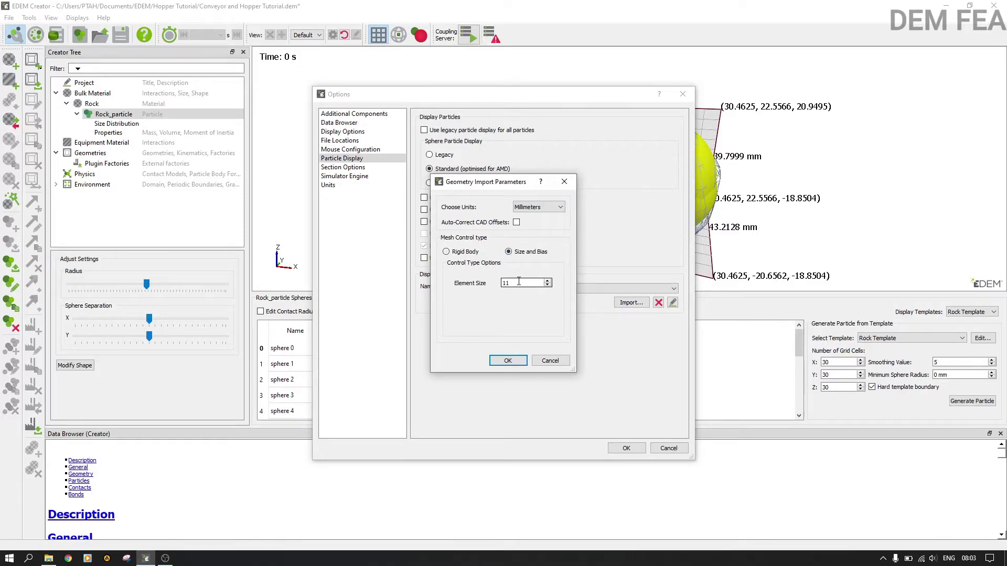
click(508, 360)
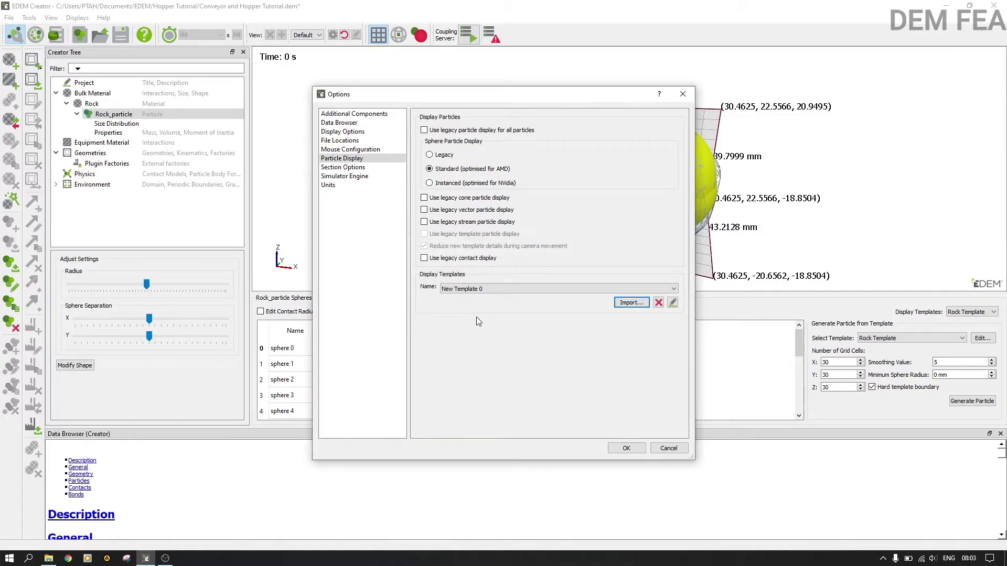
- Rename New Template 0 to Finer mesh and close the options
click(511, 290)
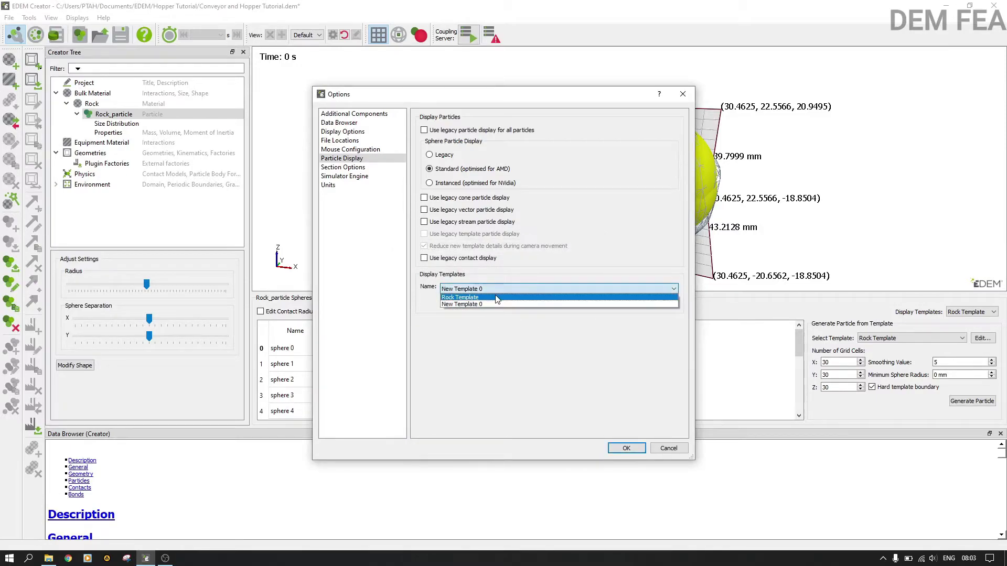
click(505, 292)
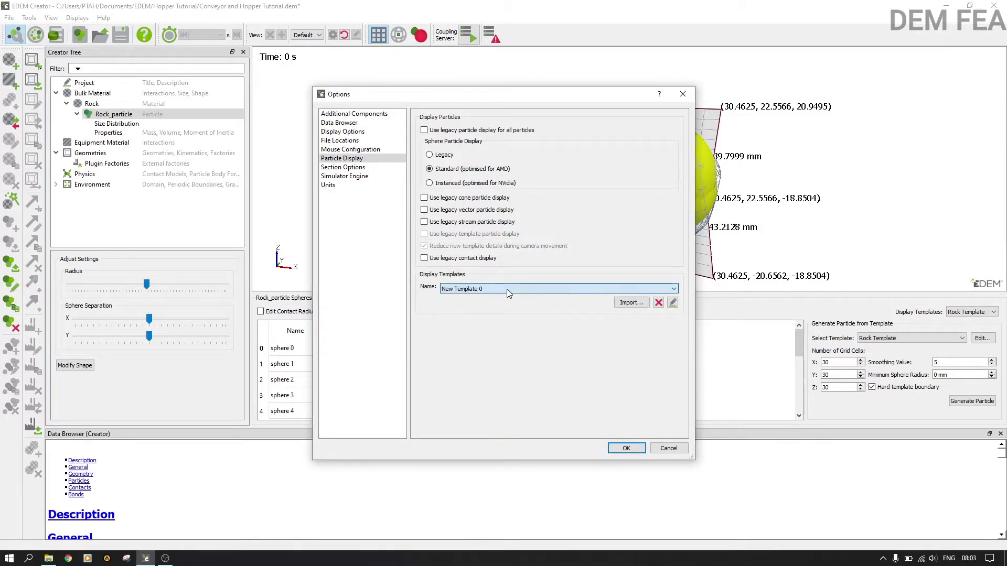
click(673, 303)
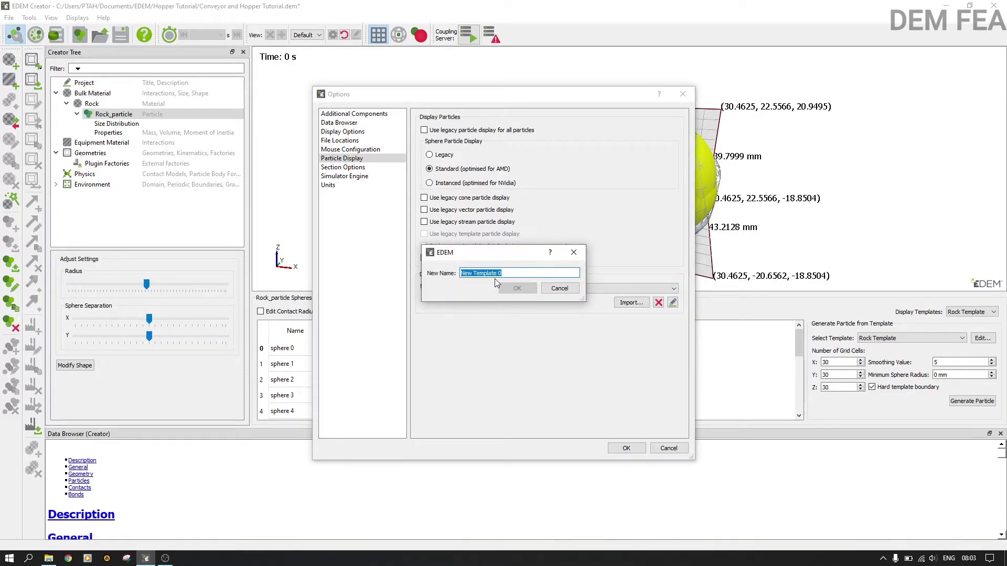
text(Finer mesh)
click(505, 288)
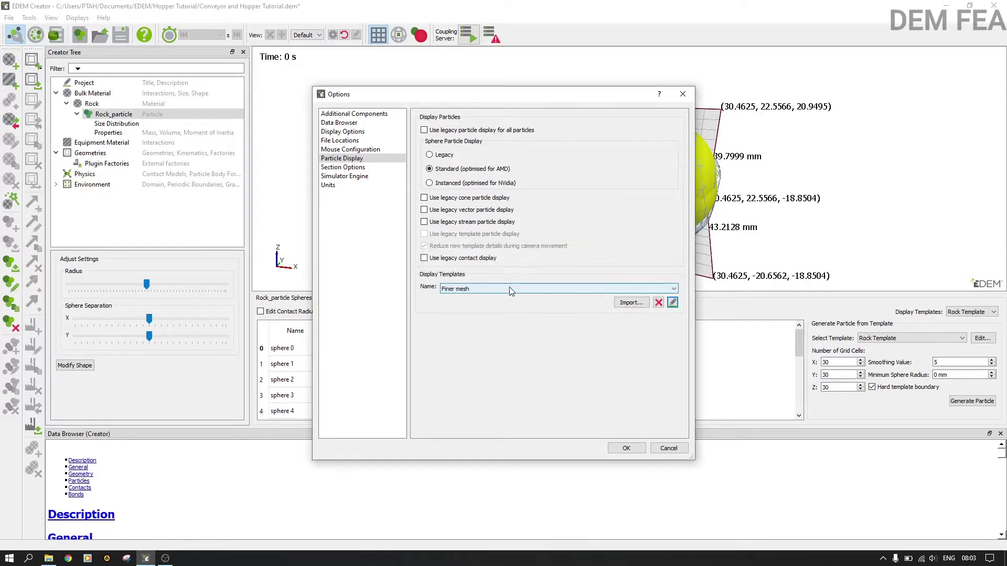
click(627, 448)
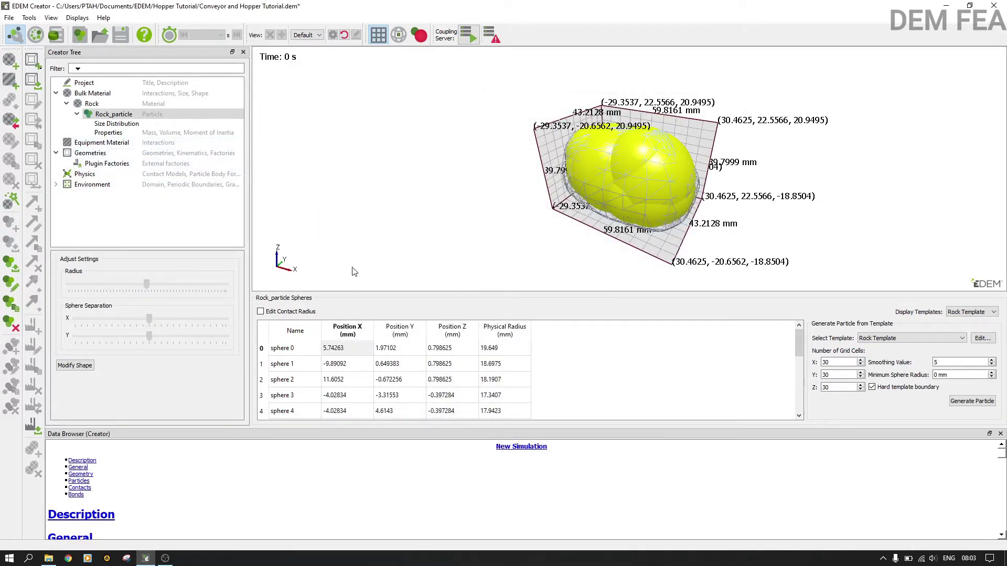
- Set Finer mesh as both display and generating template and regenerate Rock_particle
click(75, 365)
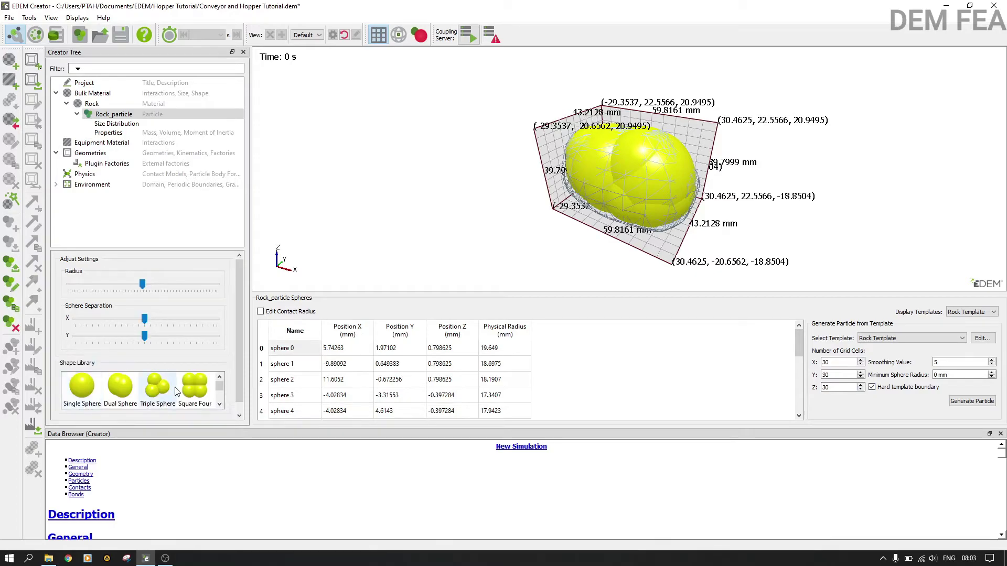
click(220, 403)
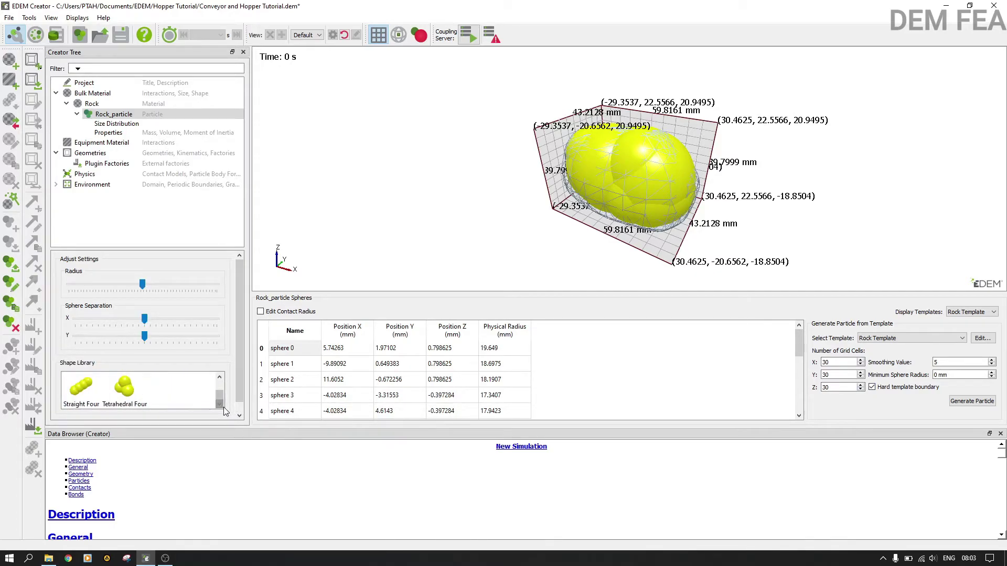
click(960, 342)
click(960, 342)
click(966, 314)
click(966, 326)
click(960, 339)
click(941, 349)
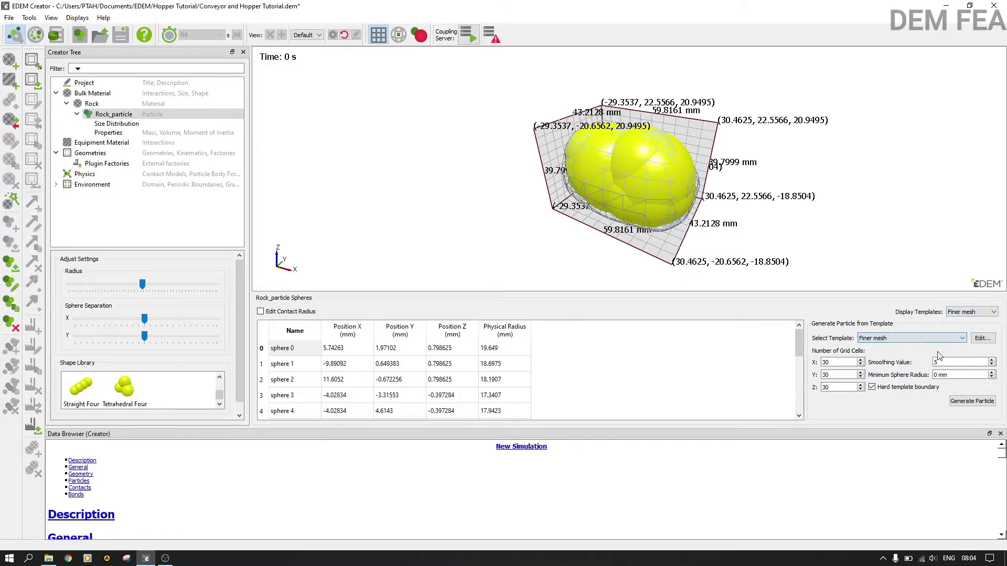
click(977, 402)
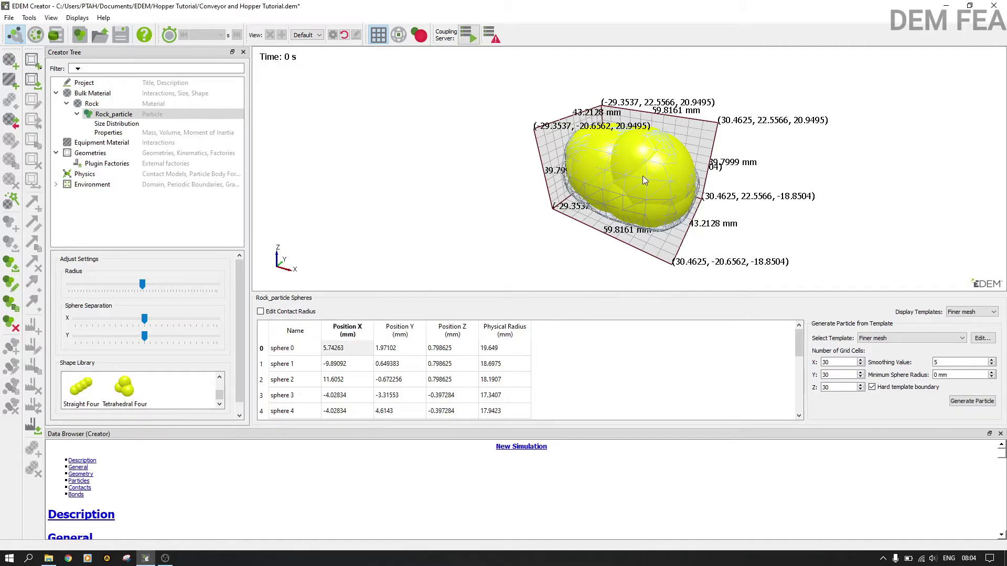
- Switch the particle's generating template back to Rock Template
drag(643, 180, 624, 176)
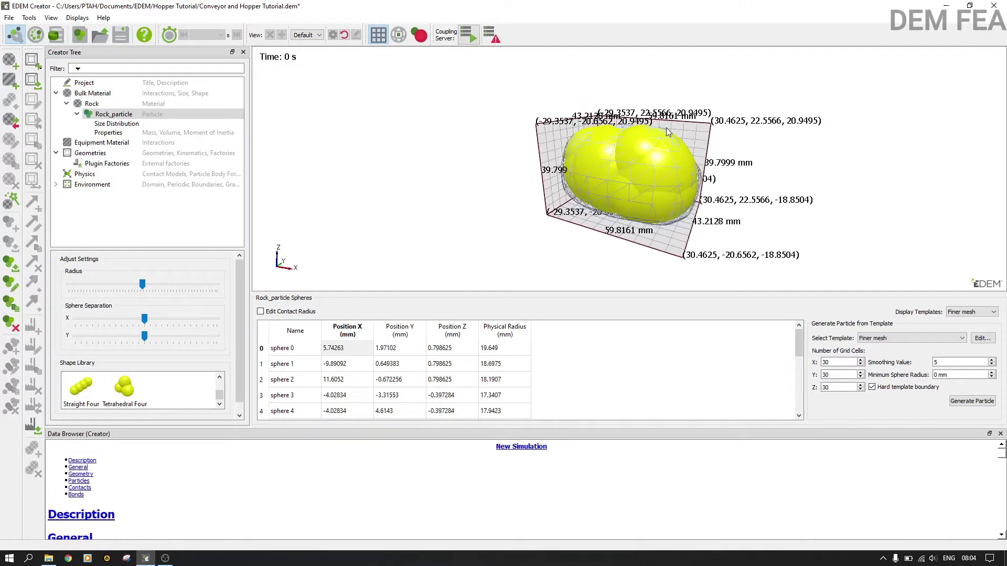
click(898, 339)
click(884, 357)
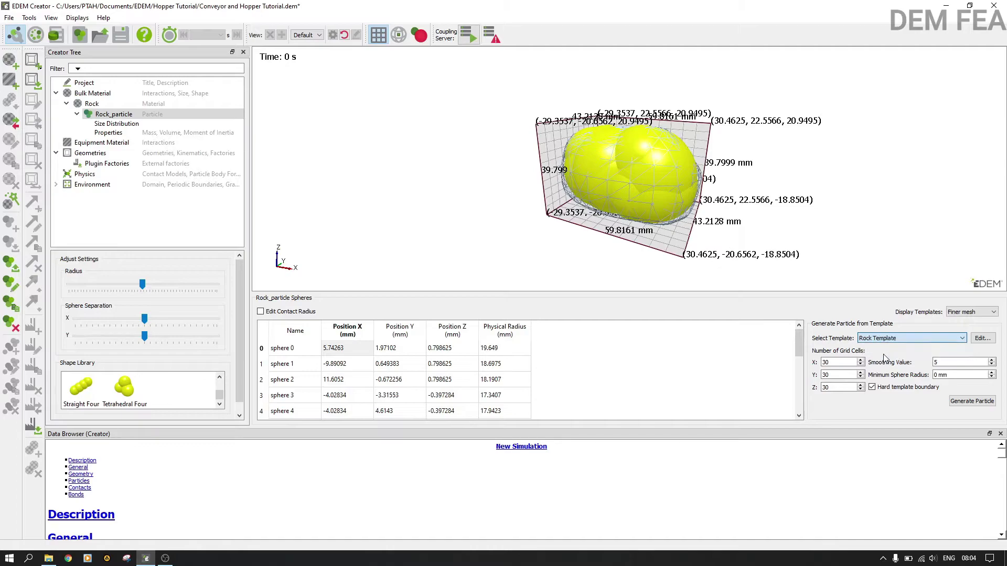
- Delete the Finer mesh display template and display the Rock Template outline around the particle
click(981, 339)
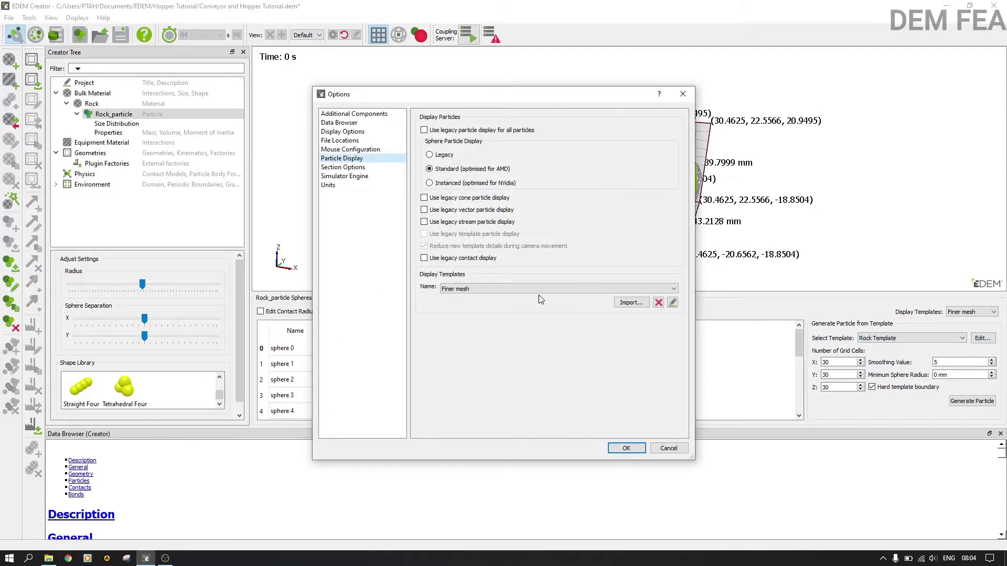
click(659, 303)
click(626, 449)
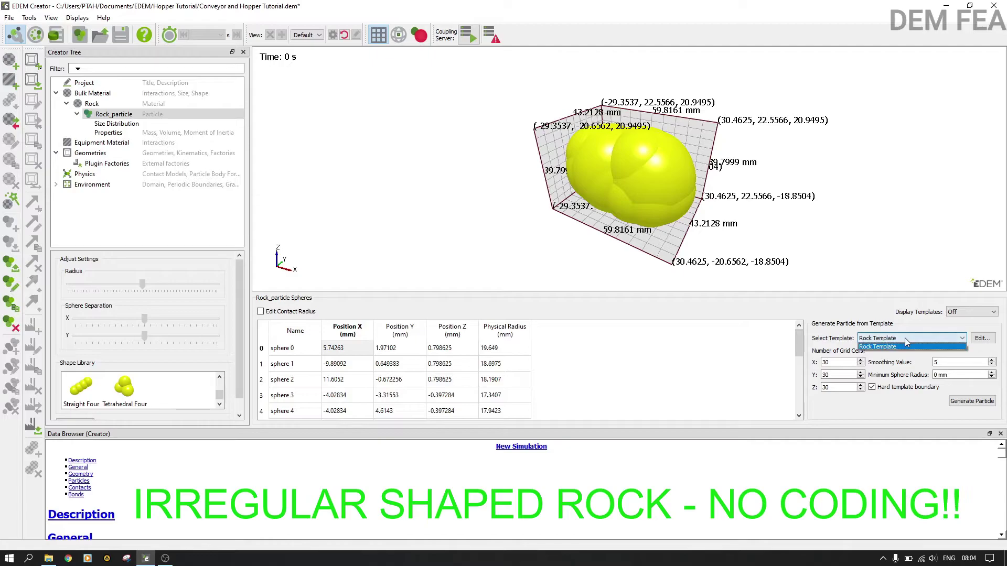
click(959, 313)
click(958, 327)
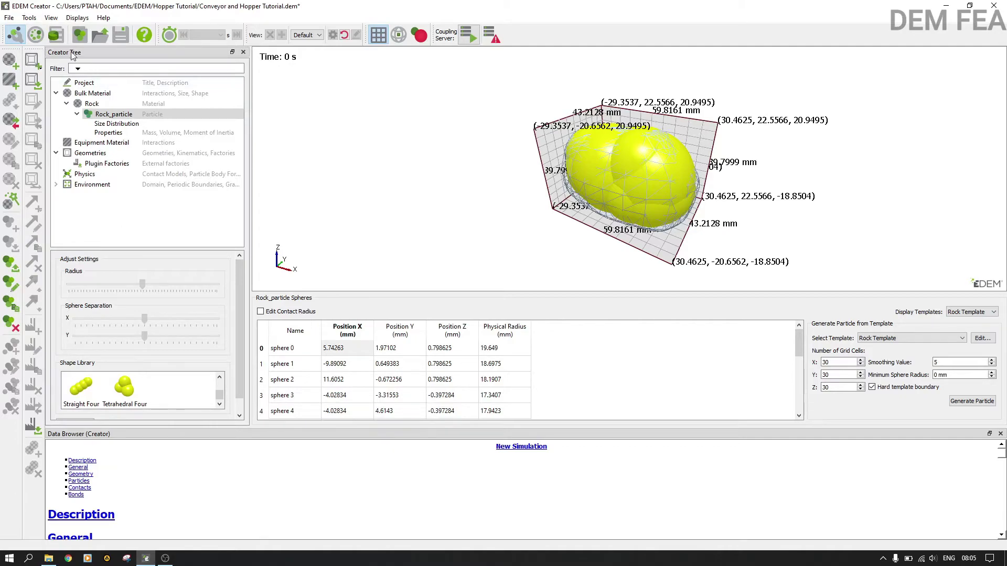
- Set the rock particle's size distribution type to user defined
click(117, 124)
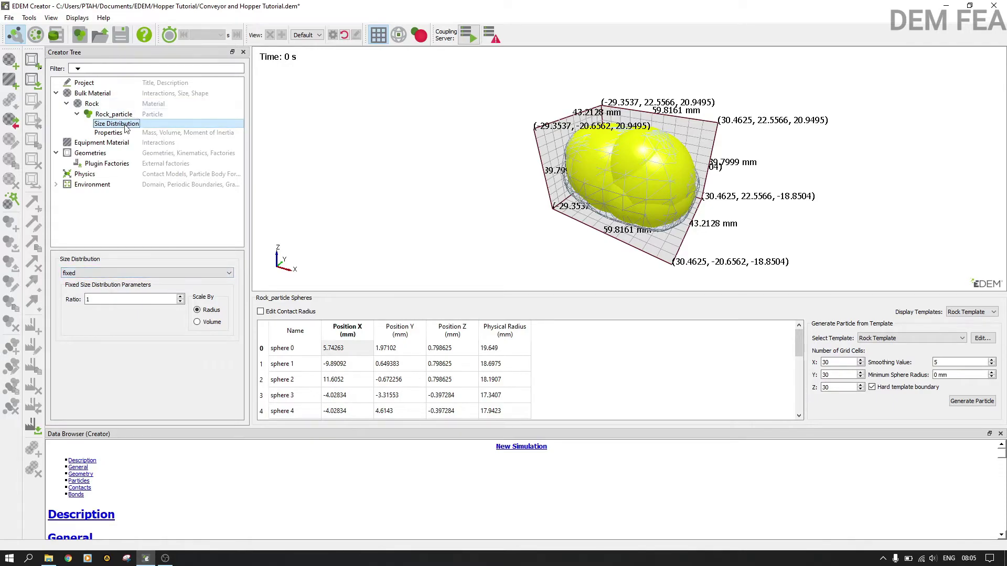
click(107, 272)
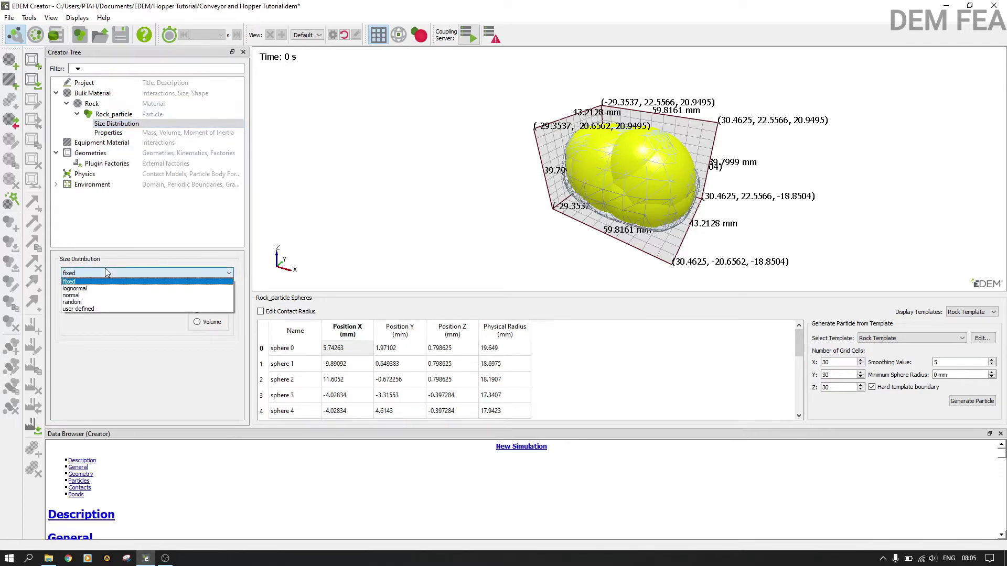
click(109, 309)
- Add a second and third row to the size distribution's scale table
click(115, 314)
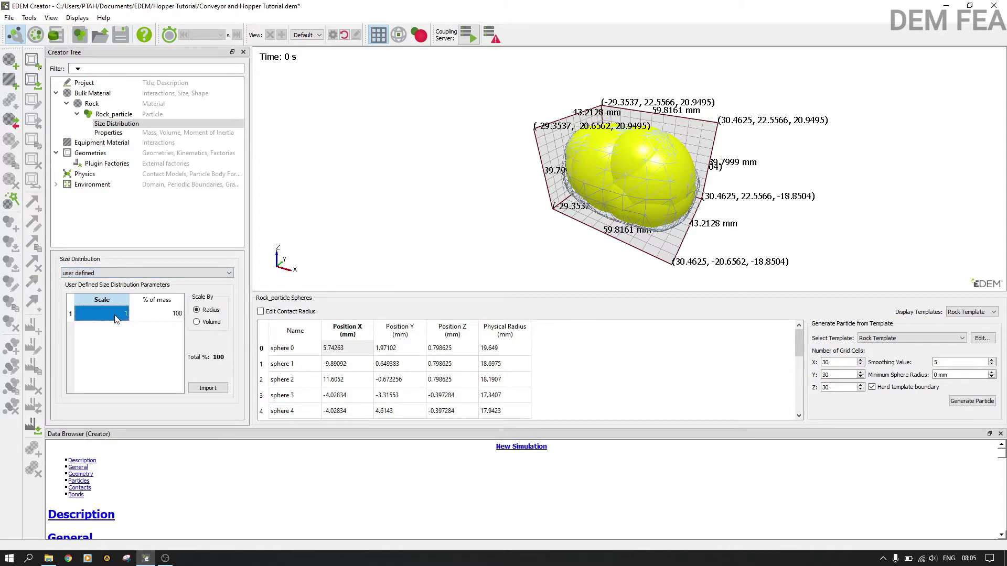
right_click(116, 317)
click(127, 322)
right_click(114, 320)
click(121, 326)
right_click(117, 321)
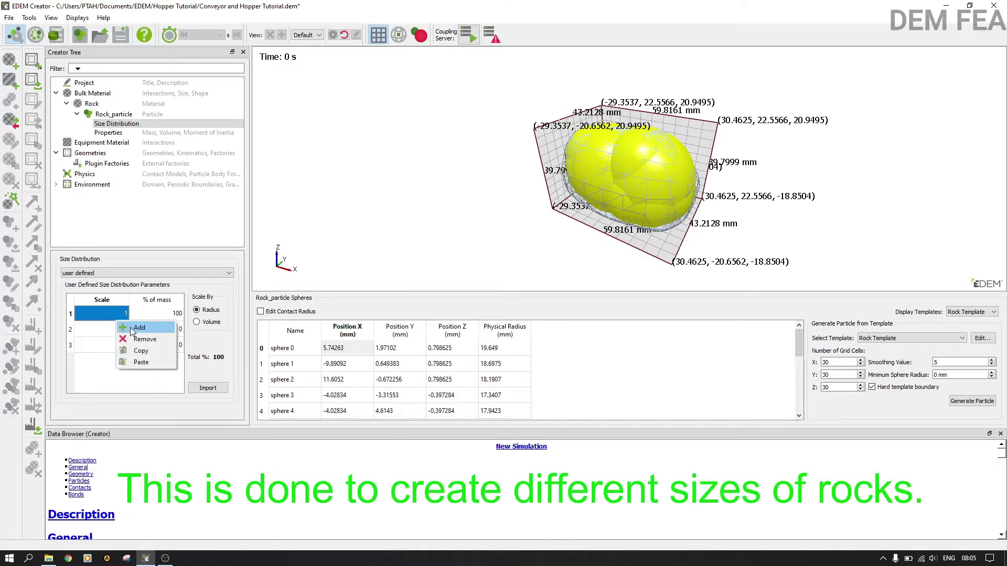
- Add a fourth size row and set scales 1.3, 1.5 and 1.9 for rows 2–4
click(137, 328)
click(131, 332)
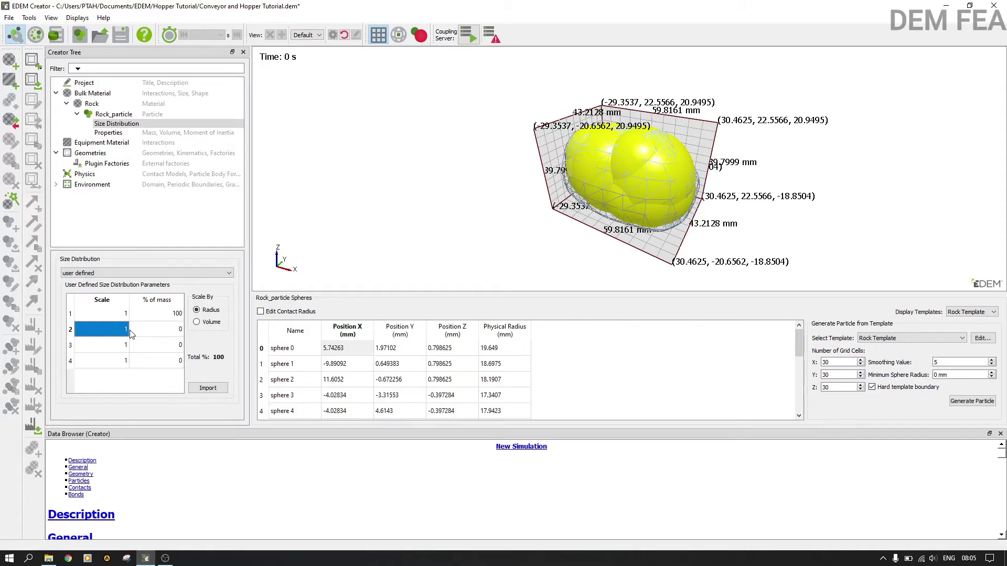
text(1)
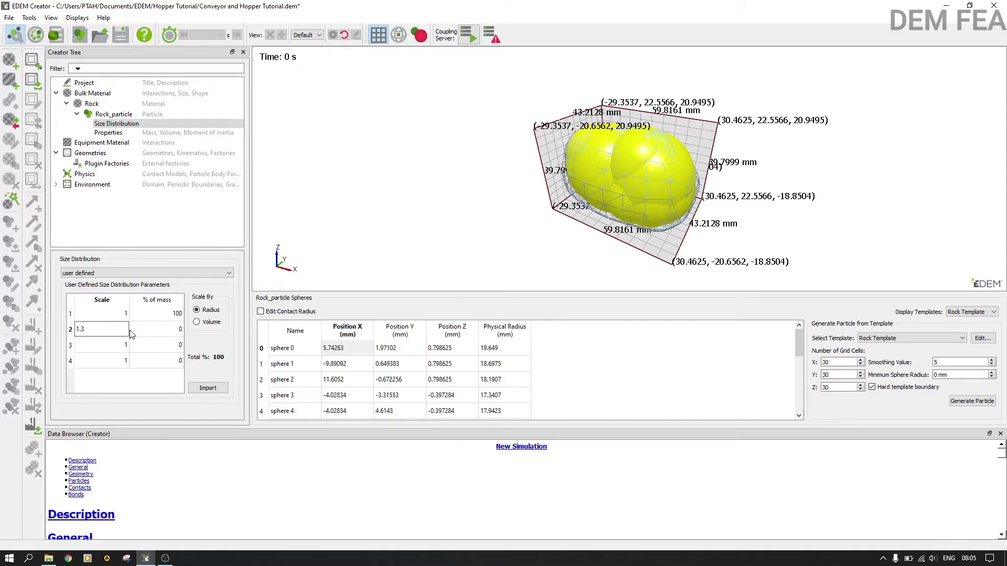
click(121, 347)
text(1.5)
click(120, 362)
text(1.9)
- Set the % of mass for the four rows to 5, 15, 26 and 54
click(170, 317)
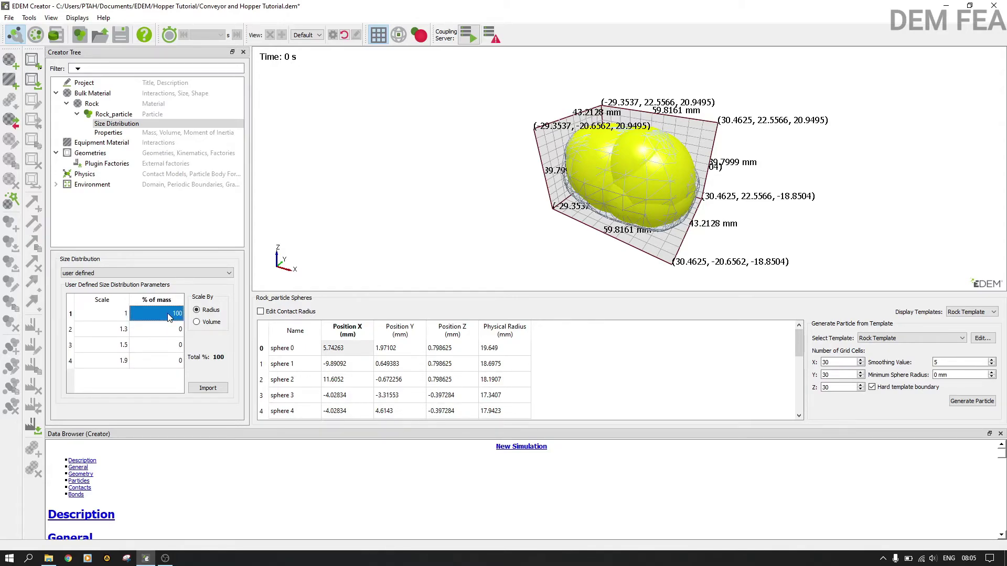
text(5)
click(170, 330)
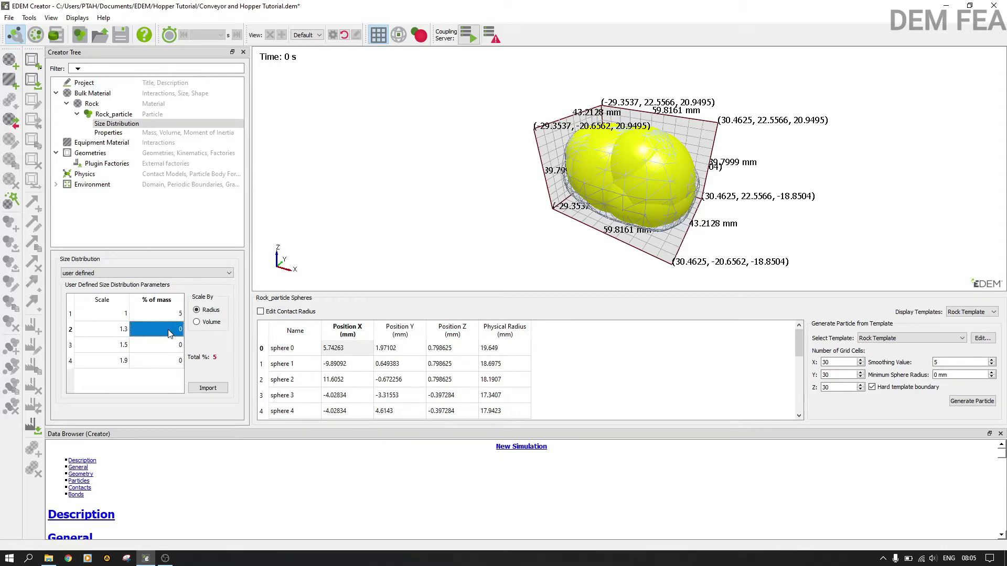
text(15)
click(169, 348)
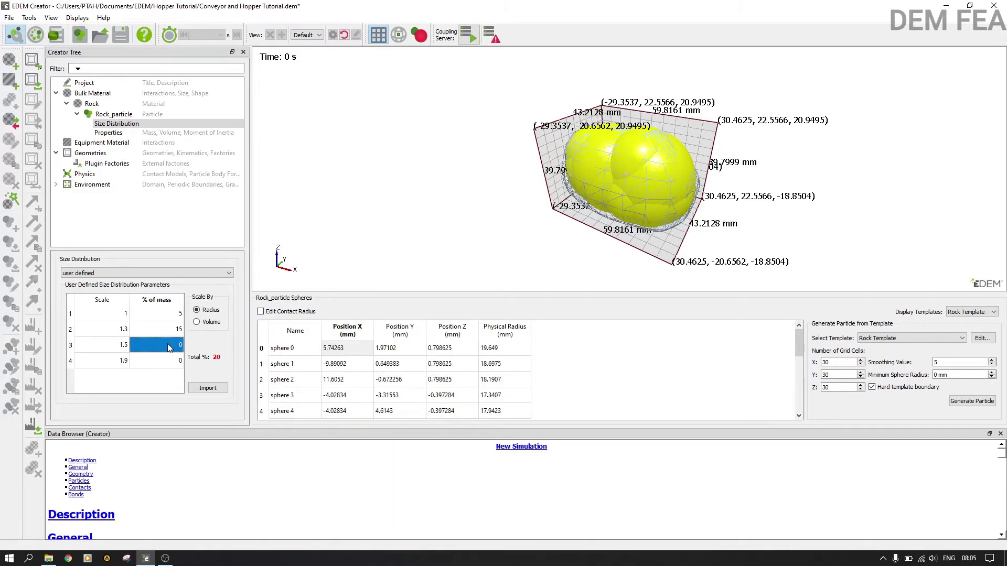
text(26)
click(170, 364)
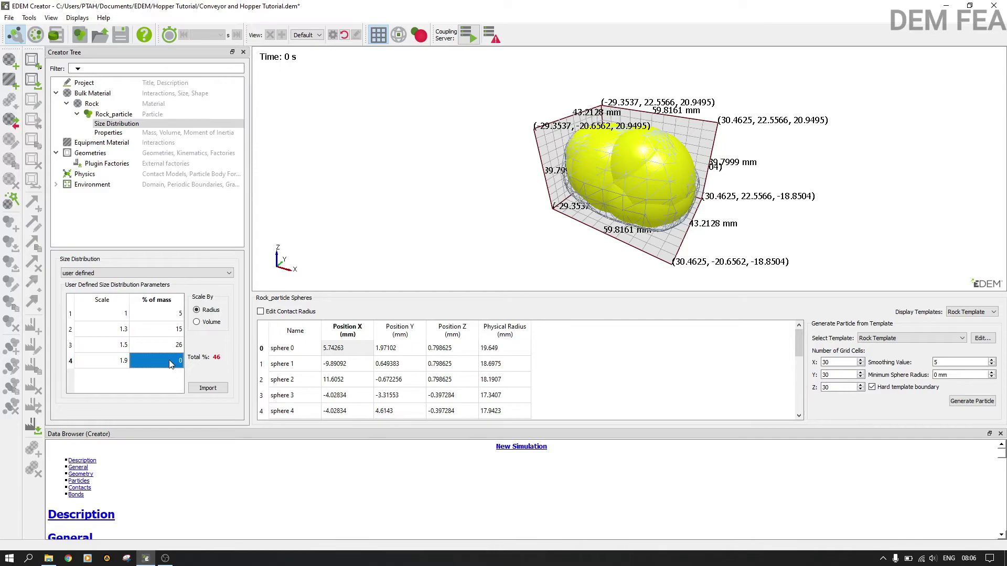
text(54)
click(167, 394)
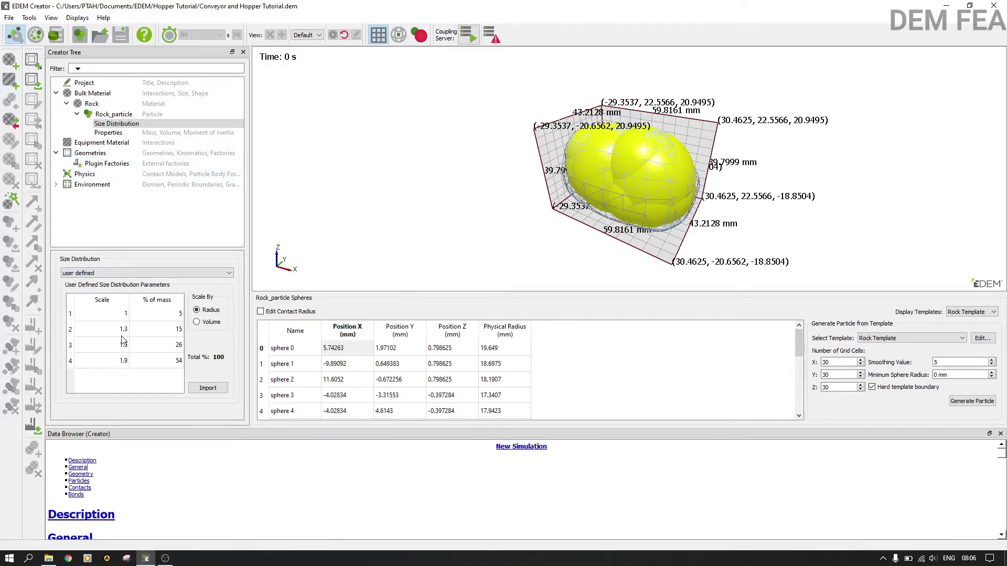
- Turn on Auto Calculation for Rock_particle's mass and inertia, then return to the Rock material
click(157, 132)
click(87, 325)
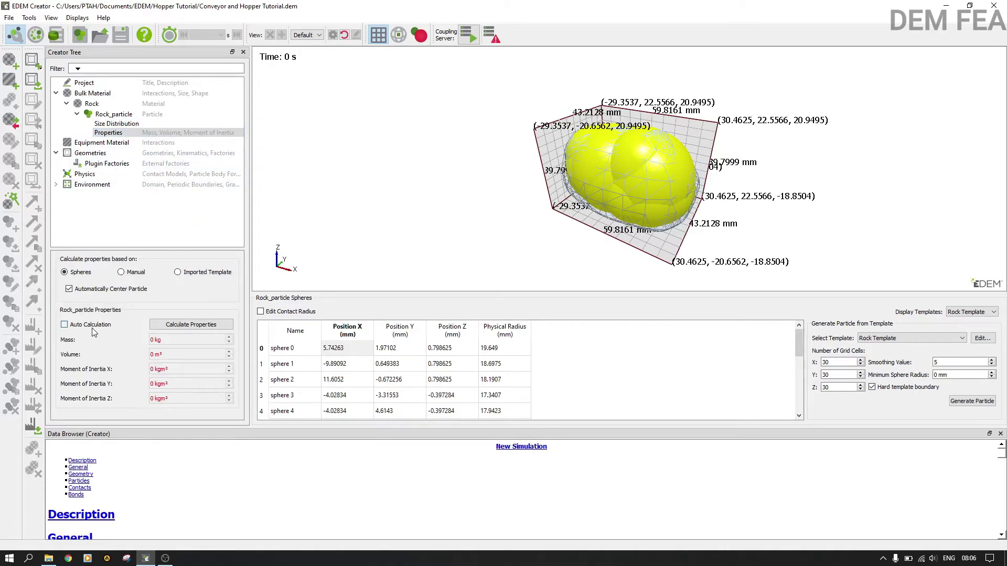
click(105, 115)
click(102, 106)
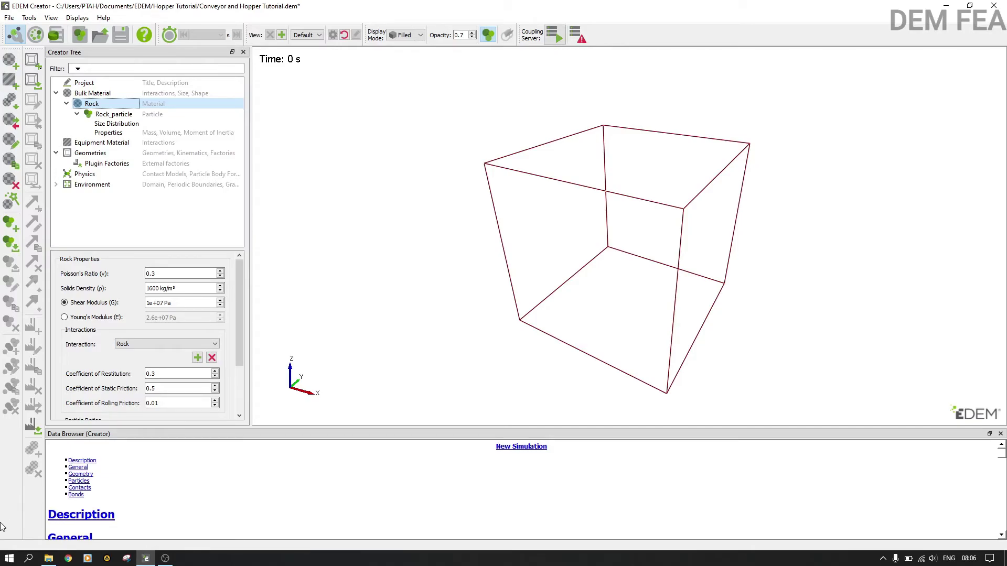
- Check Rock_particle's auto-calculated properties (mass 0.0919198 kg), then go to Equipment Material
click(123, 142)
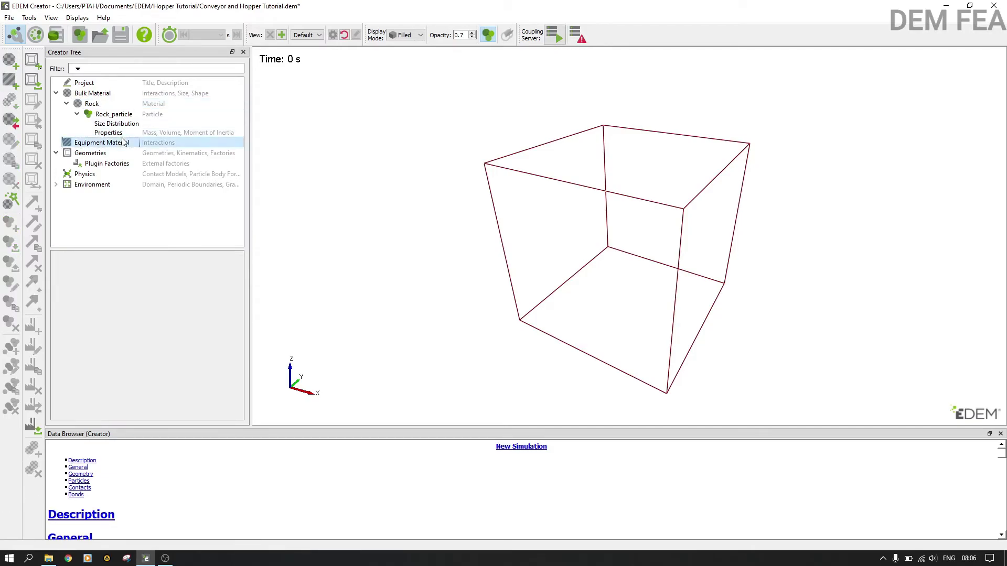
click(125, 133)
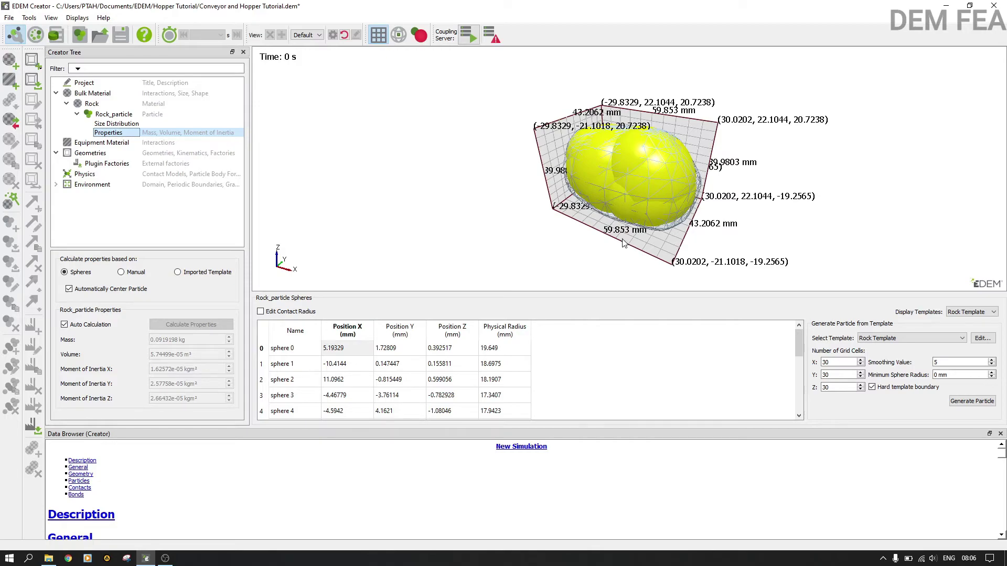
click(161, 144)
- Add a new equipment material named Steel
right_click(131, 144)
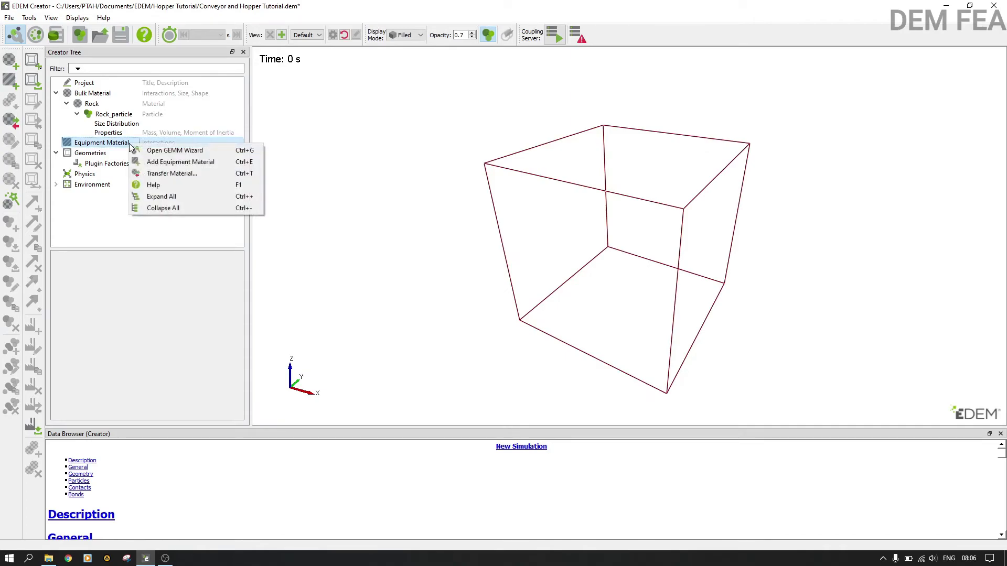
click(154, 159)
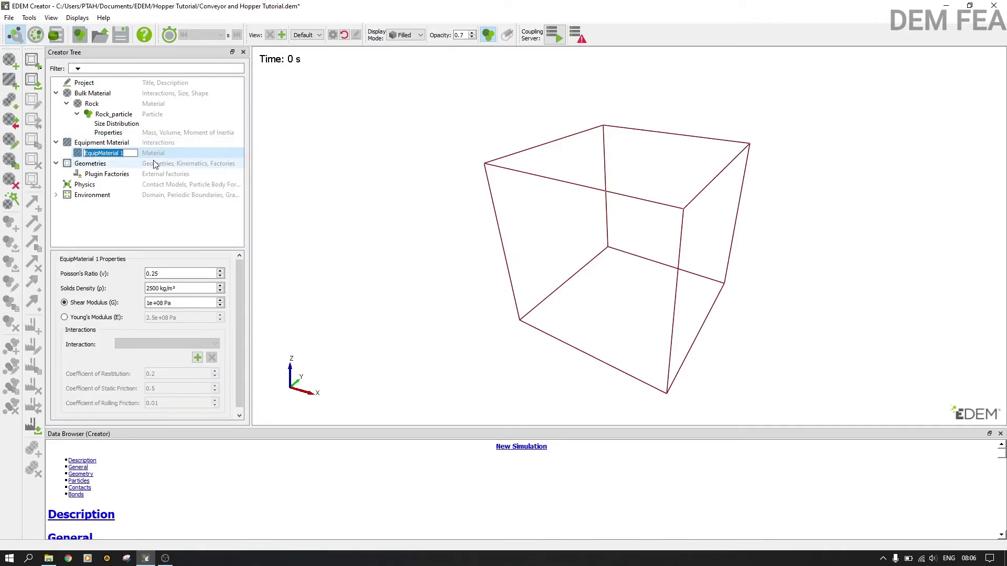
text(Steel)
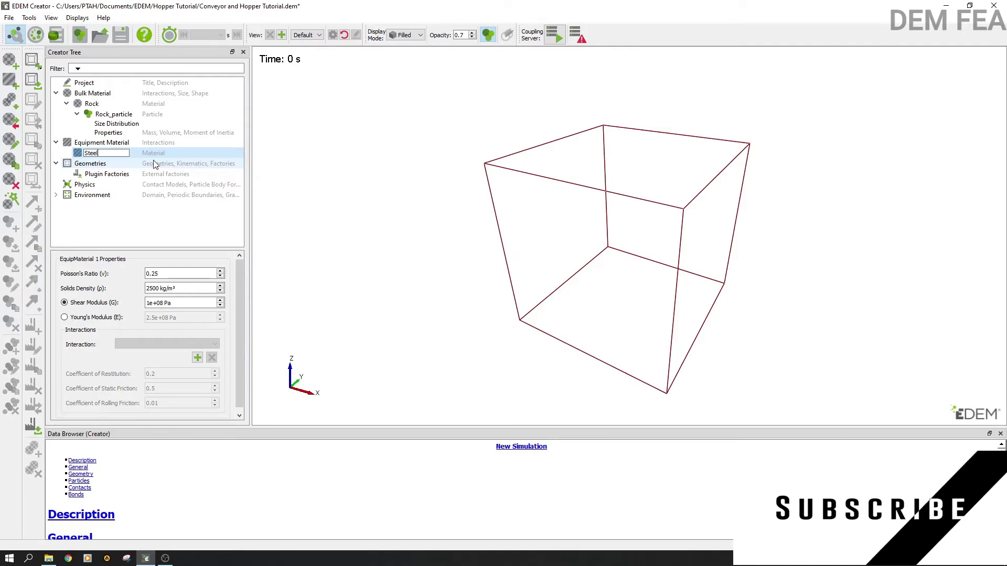
click(153, 163)
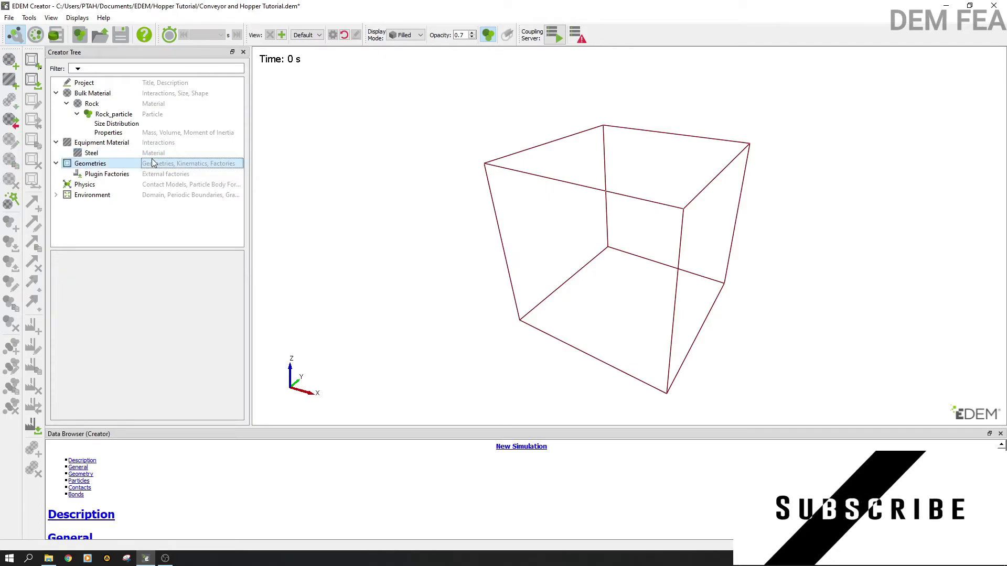
click(153, 153)
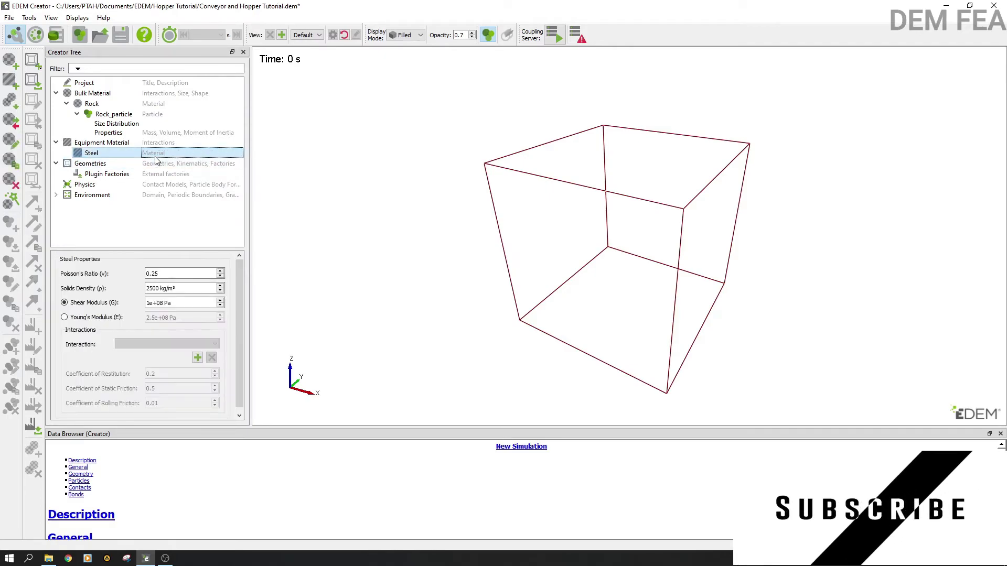
- Edit Steel's Poisson's ratio and set density 7800 kg/m³ and shear modulus 7e+10 Pa
click(179, 273)
key(BackSpace)
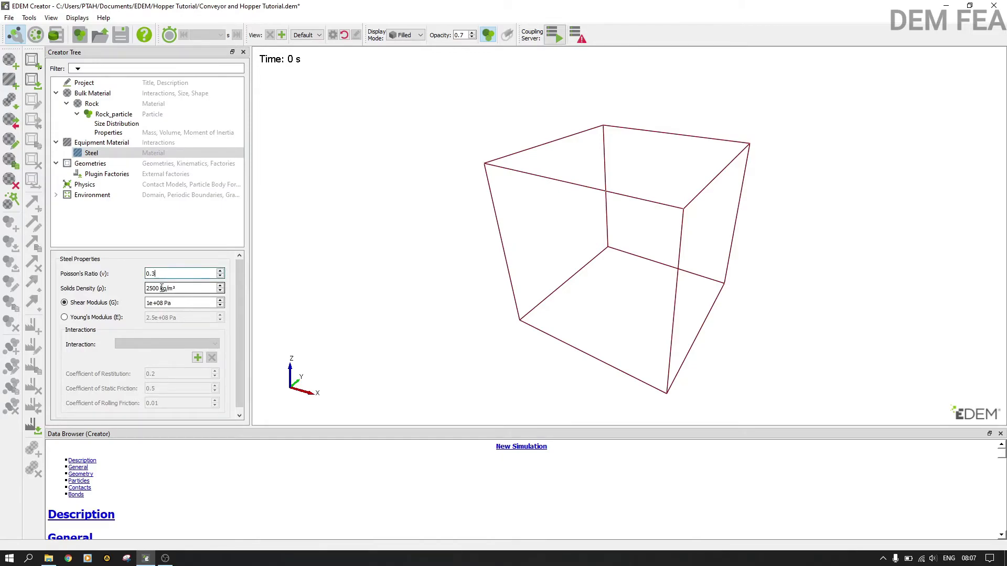
click(160, 289)
key(BackSpace)
key(BackSpace)
key(BackSpace)
key(BackSpace)
text(7800)
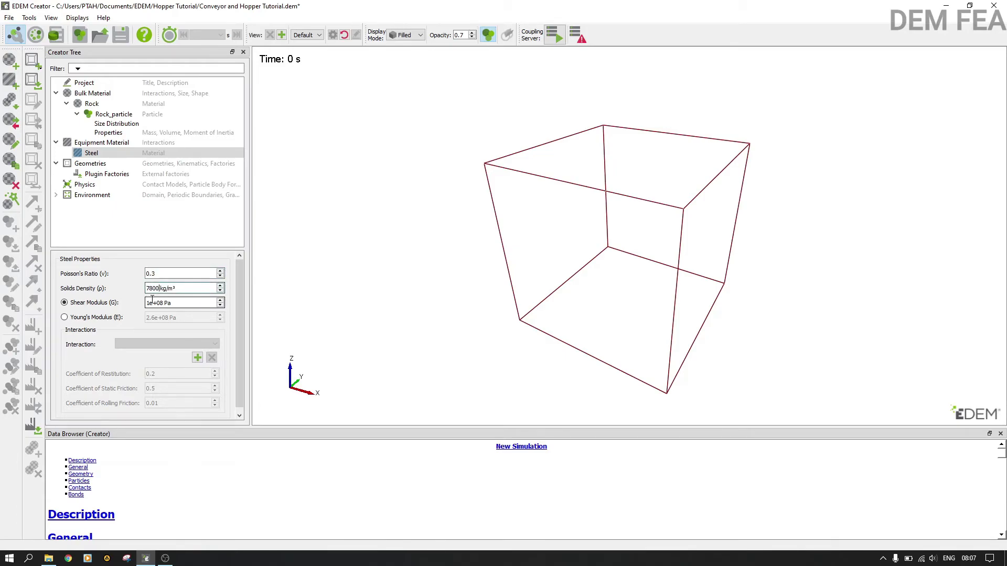
click(152, 302)
key(BackSpace)
text(700)
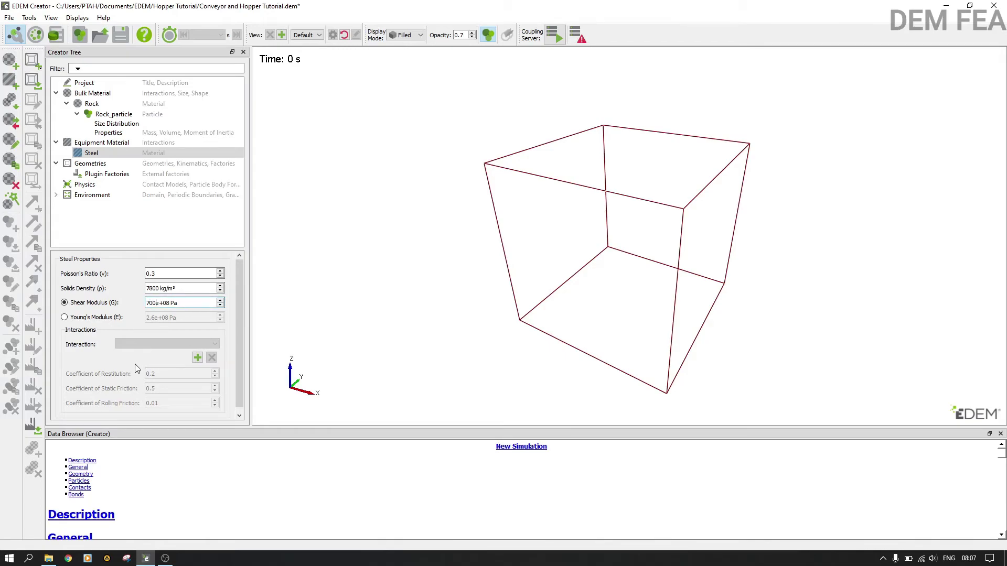
key(Return)
- Add a Rock interaction to Steel and save the project
click(198, 358)
click(494, 290)
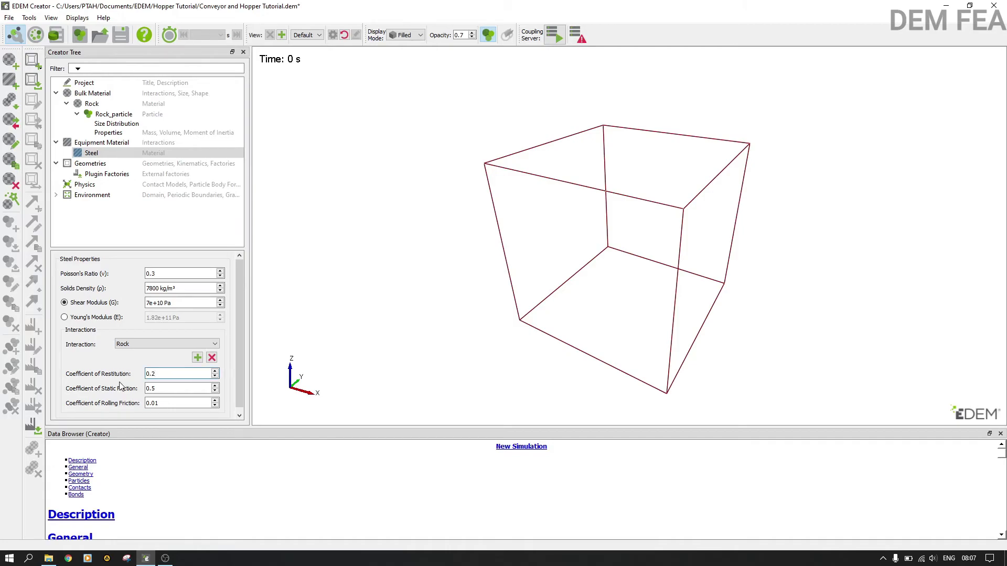
click(126, 39)
scroll(110, 360, down, 1)
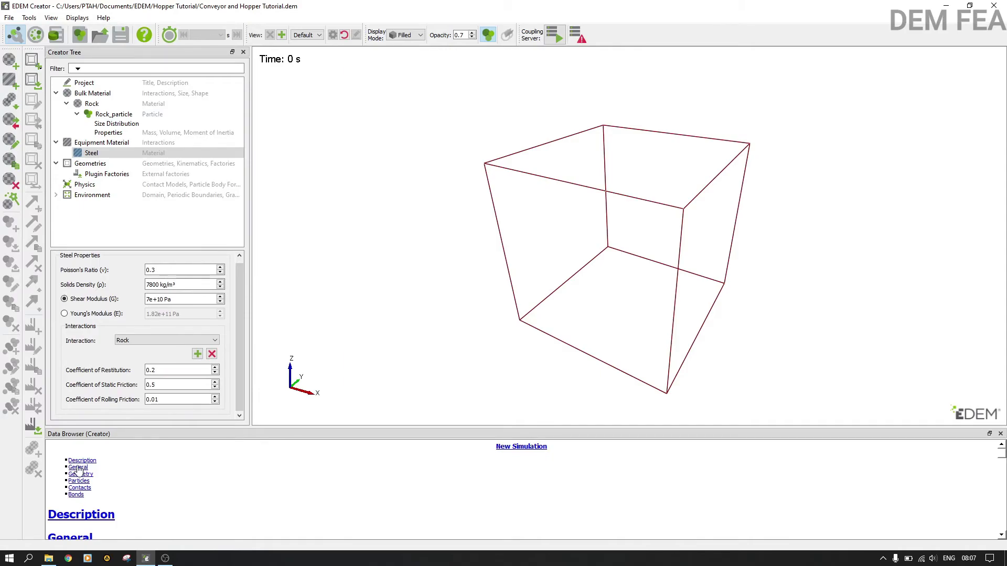
- Import the conveyor_hopper_model geometry file with units set to Millimeters
click(116, 165)
right_click(118, 167)
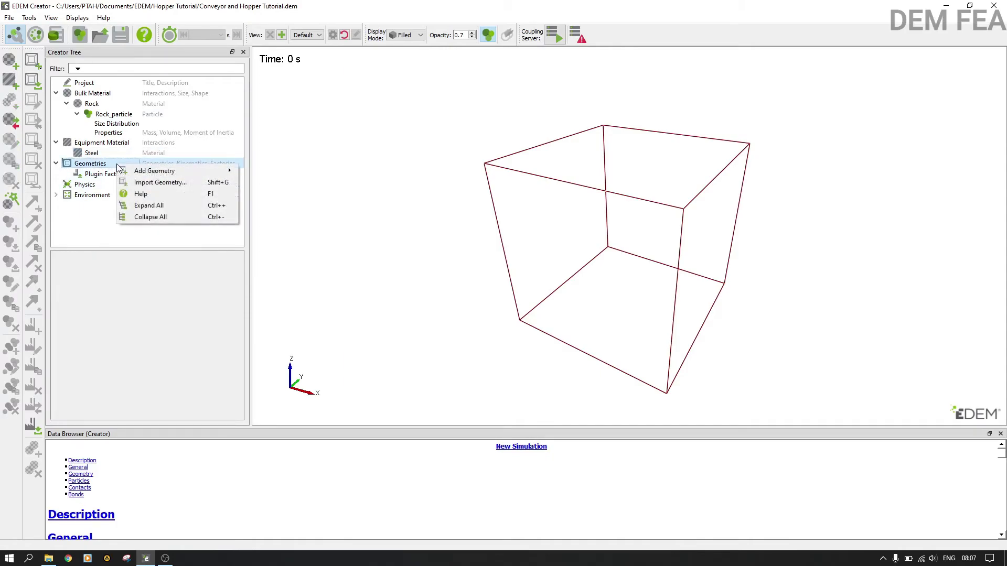
click(143, 183)
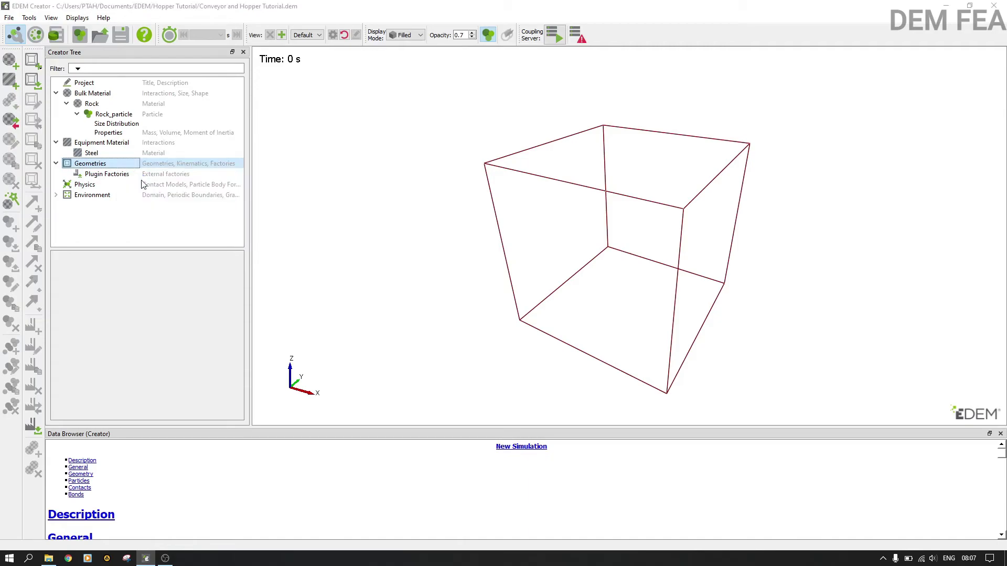
click(158, 101)
click(405, 279)
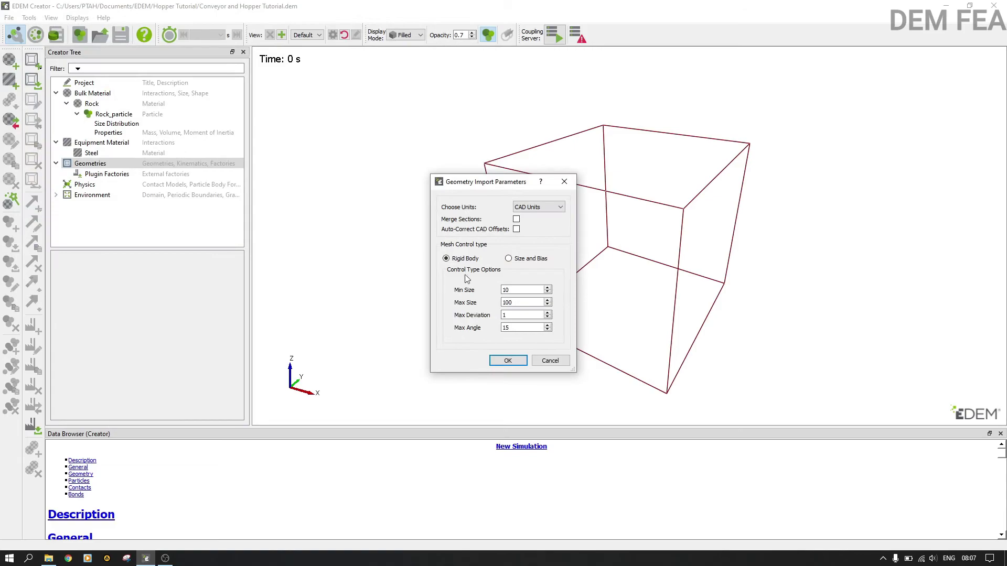
click(530, 209)
click(531, 231)
click(508, 361)
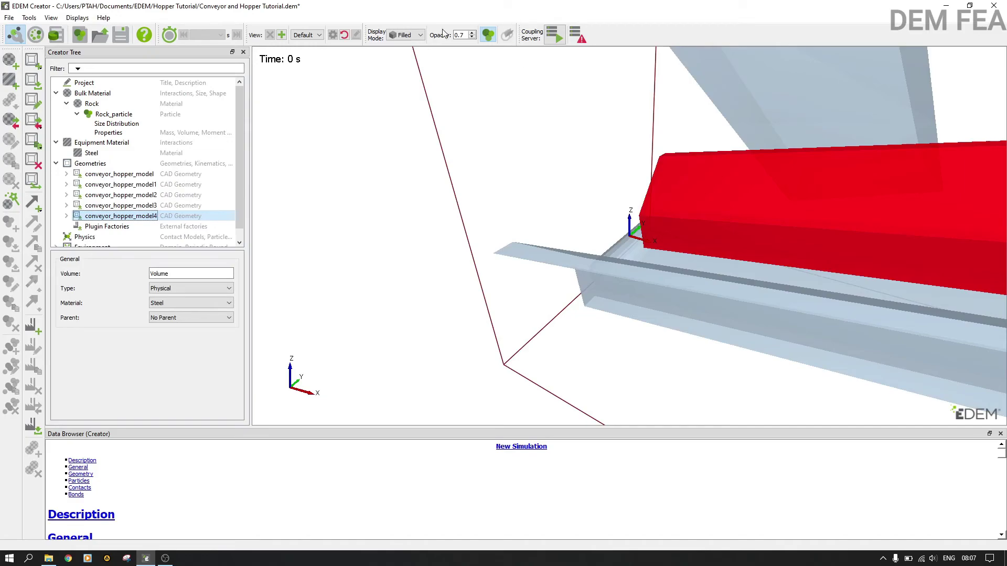
- Reset to the Default view and orbit around the imported conveyor and hopper model
click(306, 35)
click(304, 44)
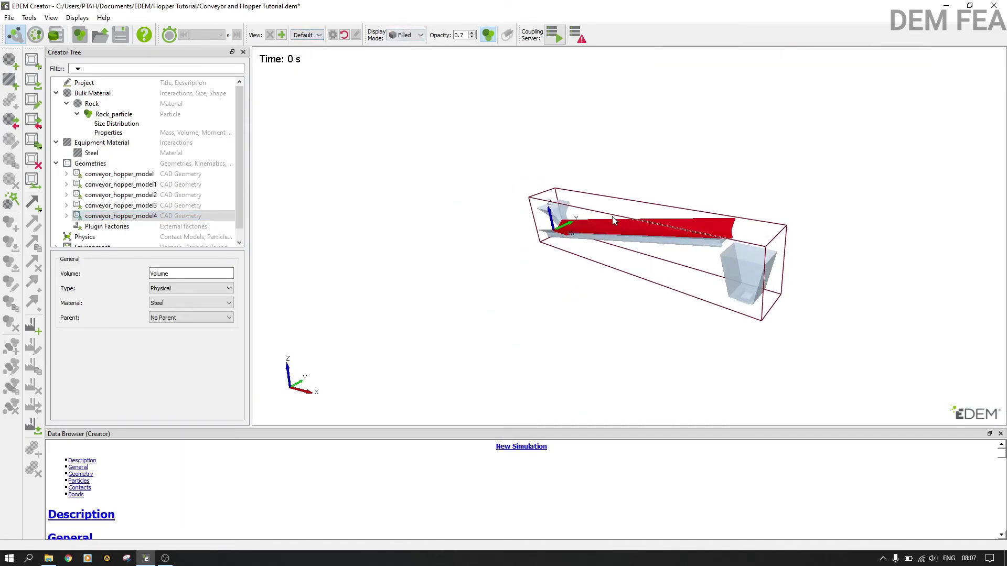
drag(679, 246, 621, 257)
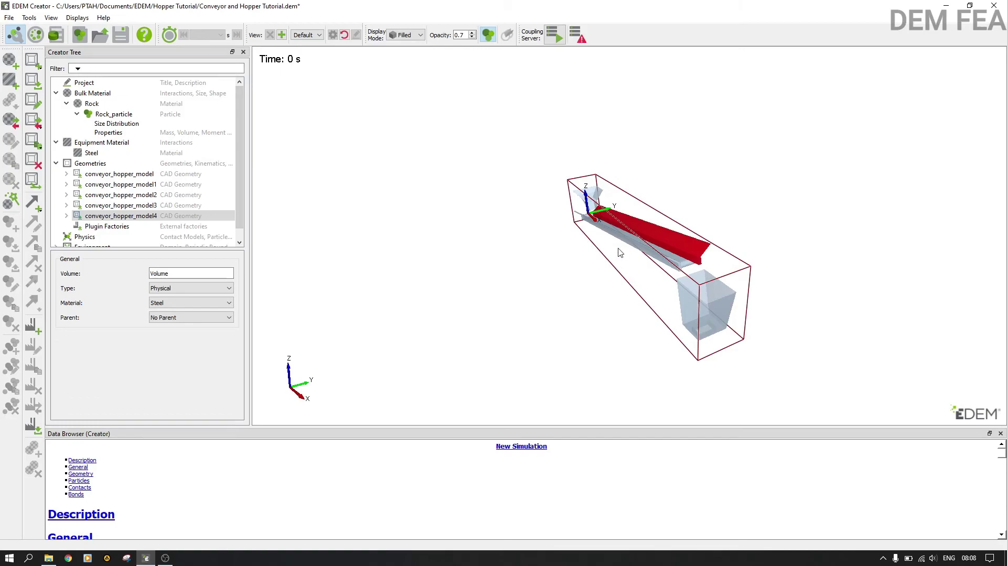
- Rename the first two imported geometries to Belt and Hopper feeder
click(129, 177)
right_click(131, 174)
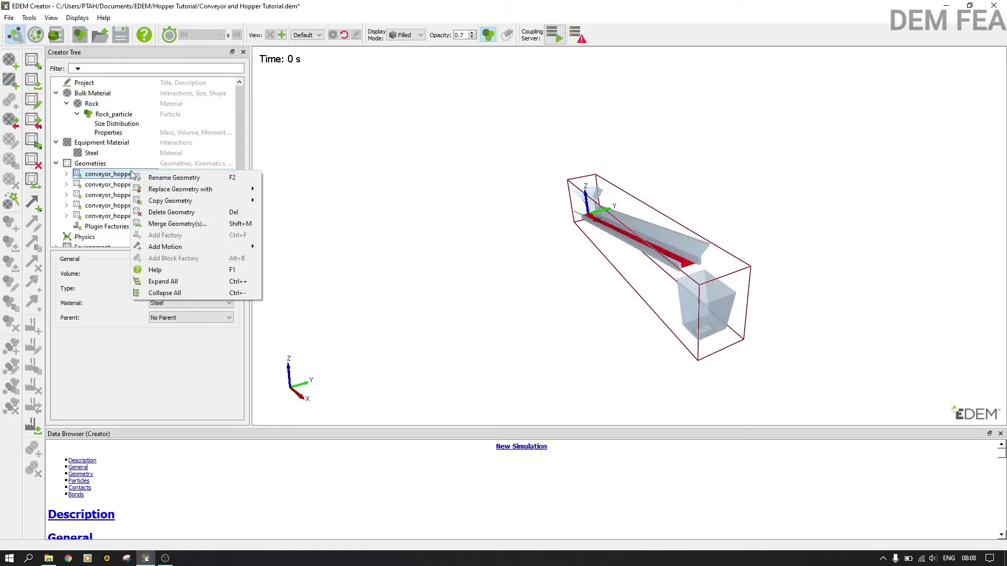
click(167, 179)
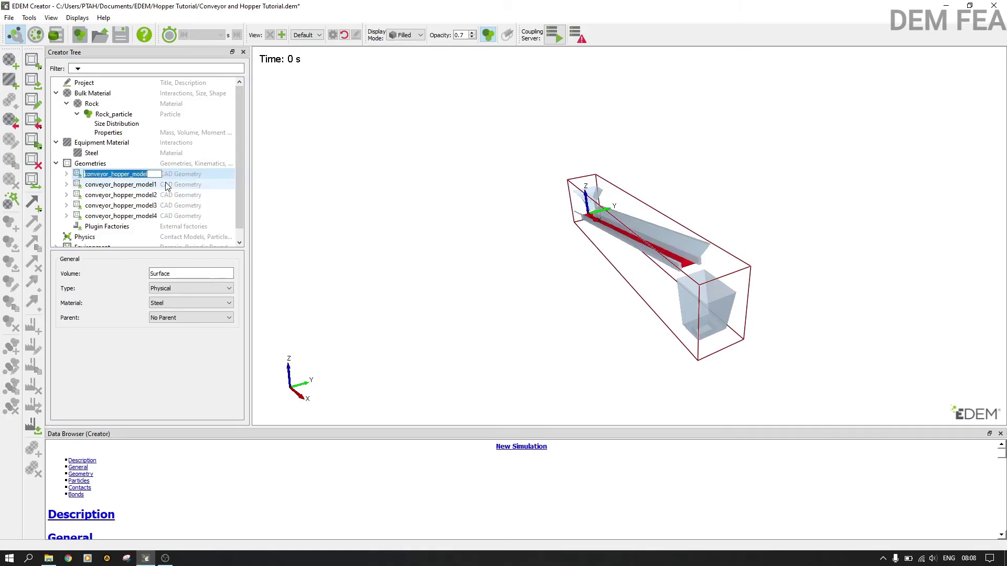
text(Belt)
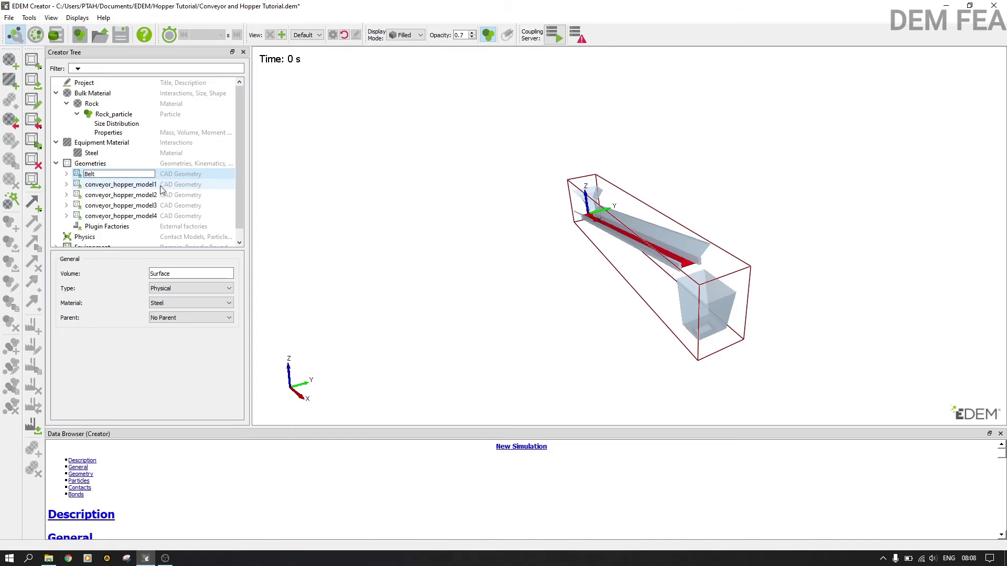
click(158, 188)
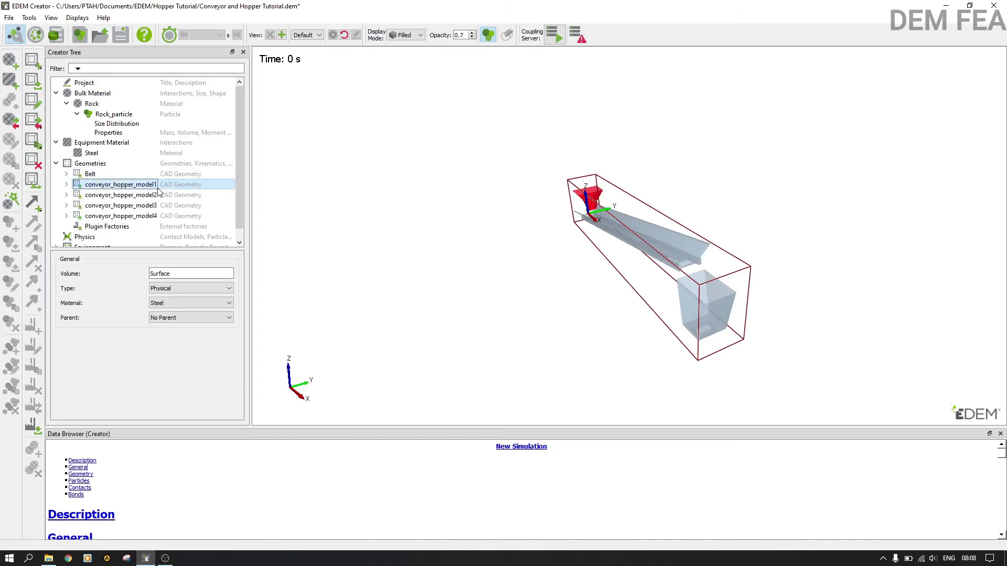
right_click(131, 187)
click(150, 189)
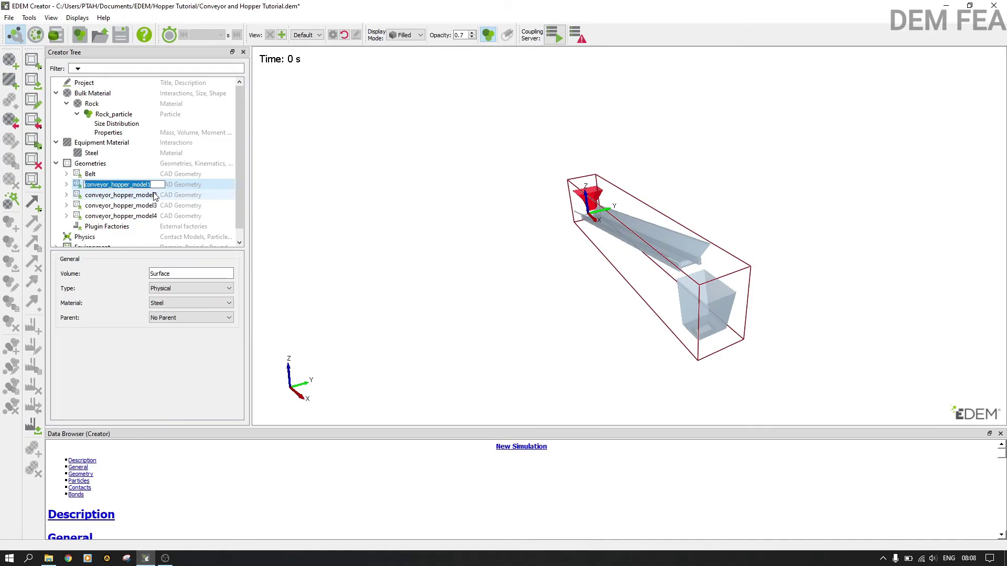
text(Hopper feeder)
click(155, 195)
- Rename the next two geometries to Hopper bin and Left guide
right_click(154, 195)
click(202, 196)
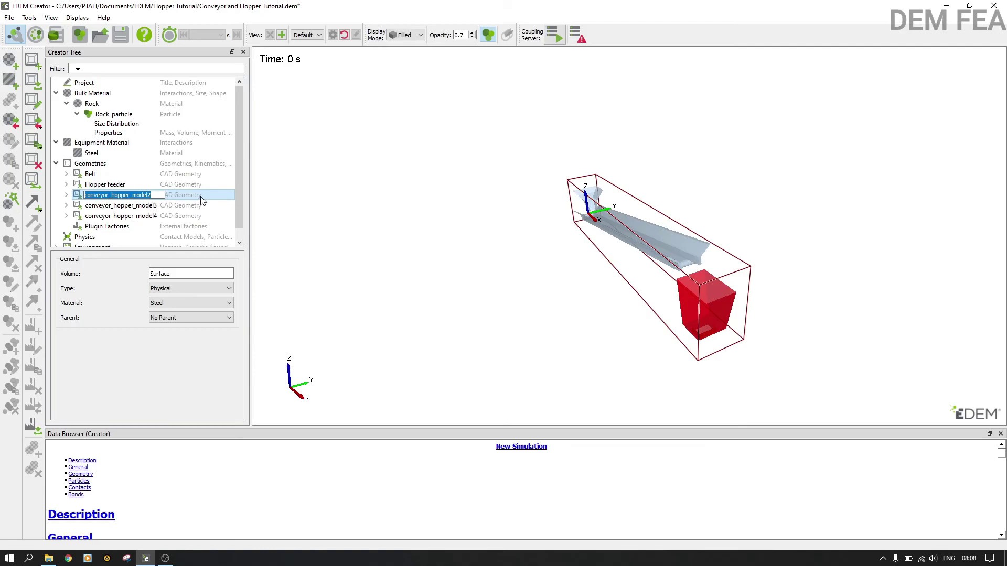
text(Hopper bin)
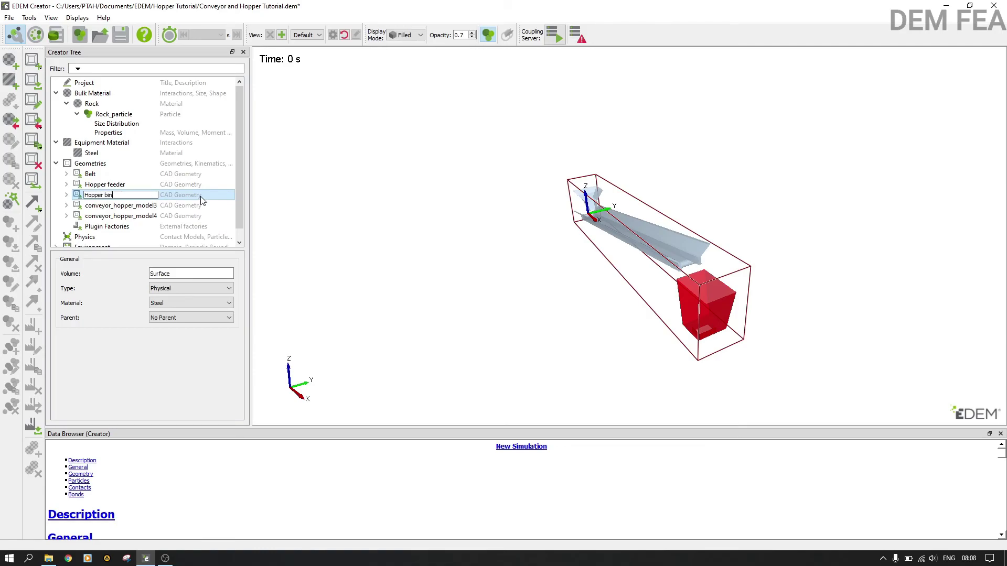
click(162, 207)
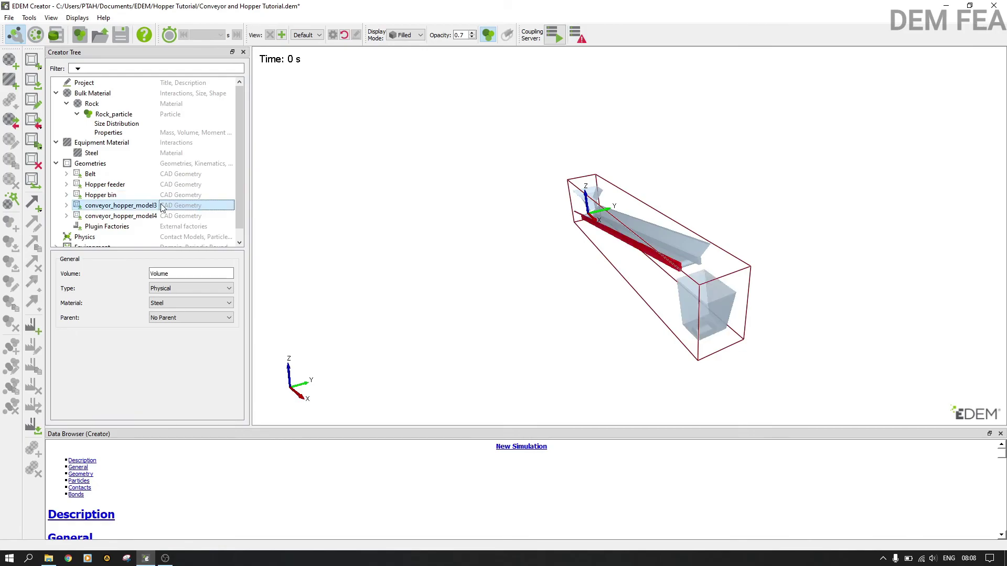
right_click(162, 207)
click(177, 217)
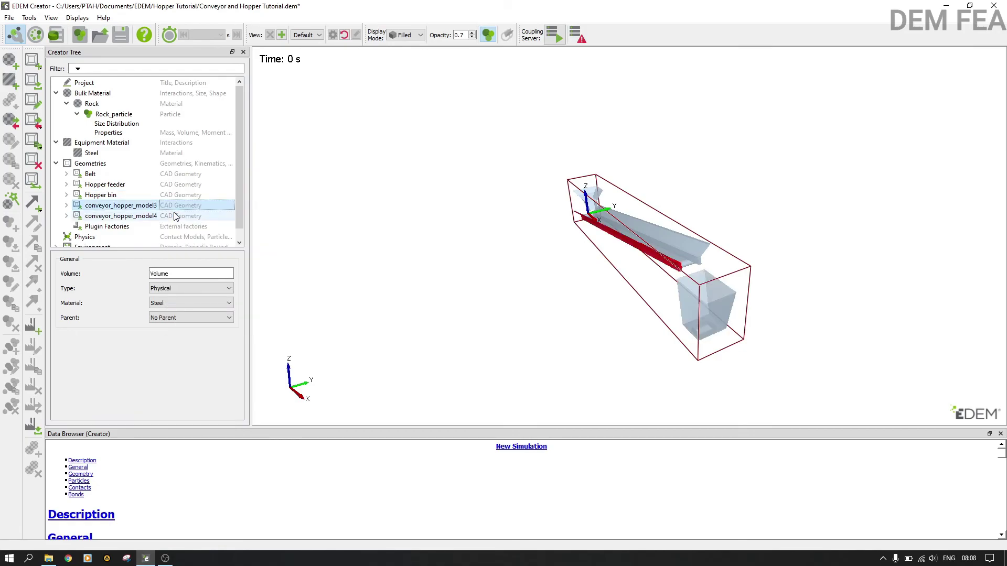
right_click(140, 207)
click(147, 211)
text(Left)
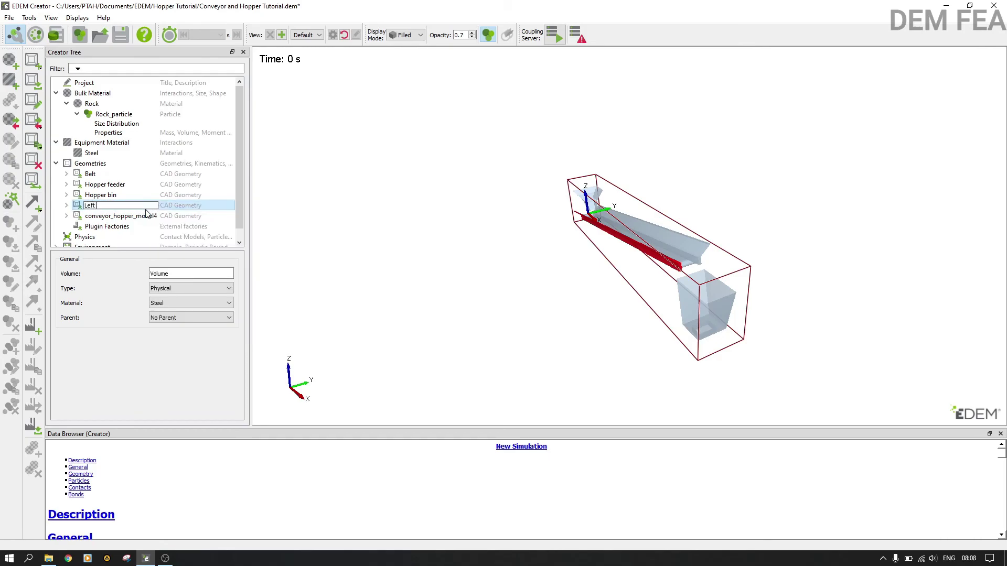
text( guide)
key(Return)
- Rename conveyor_hopper_model4 to Right guide
click(140, 216)
right_click(140, 217)
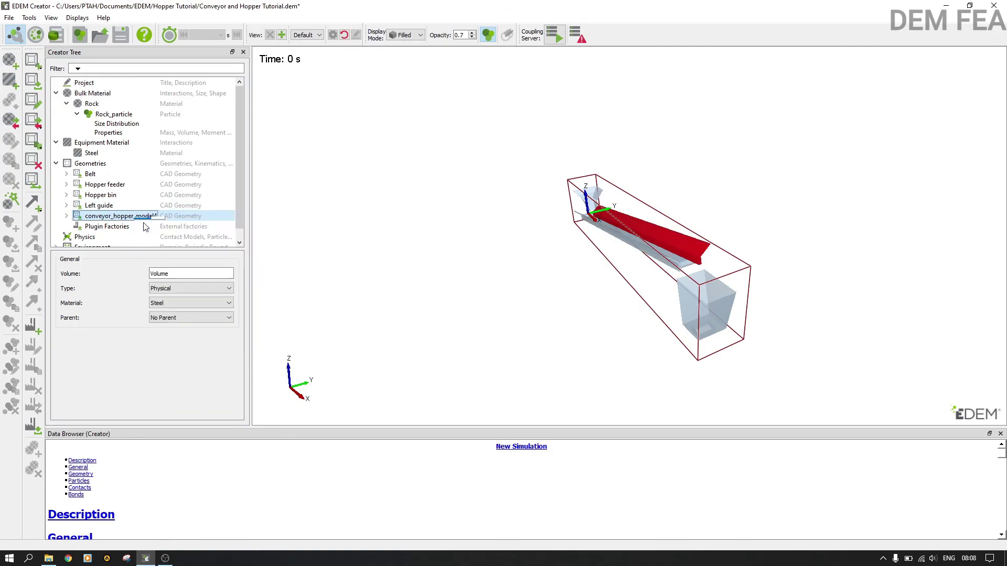
click(146, 227)
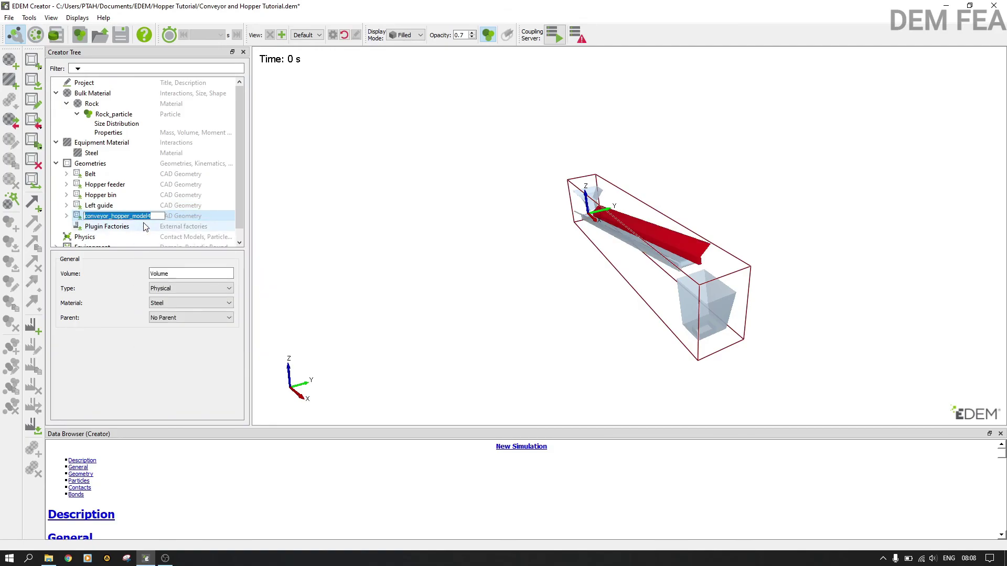
text(Right guide)
click(145, 227)
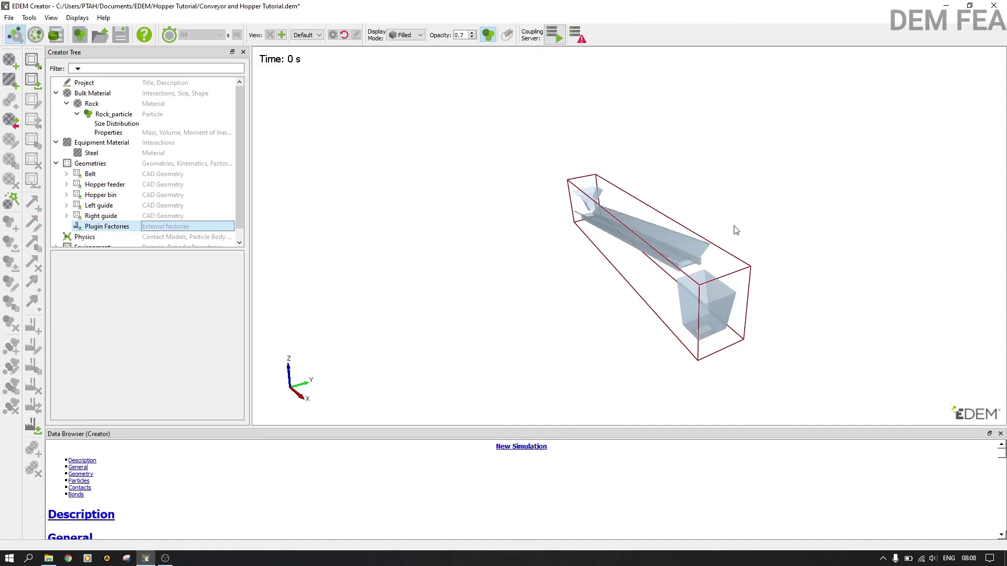
- Orbit the model to a long side view of the belt between the hopper feeder and bin
drag(669, 315, 607, 247)
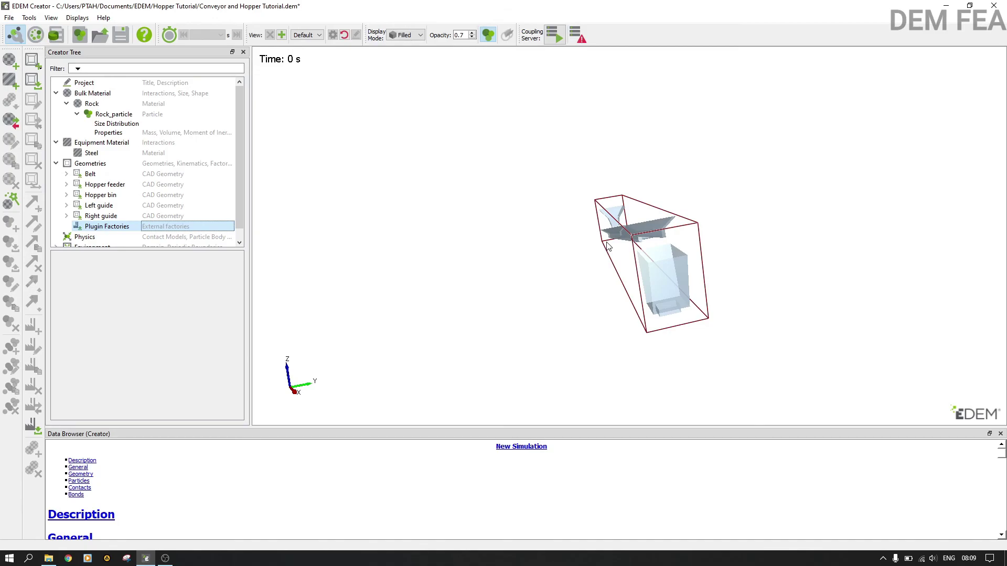
drag(641, 252, 820, 195)
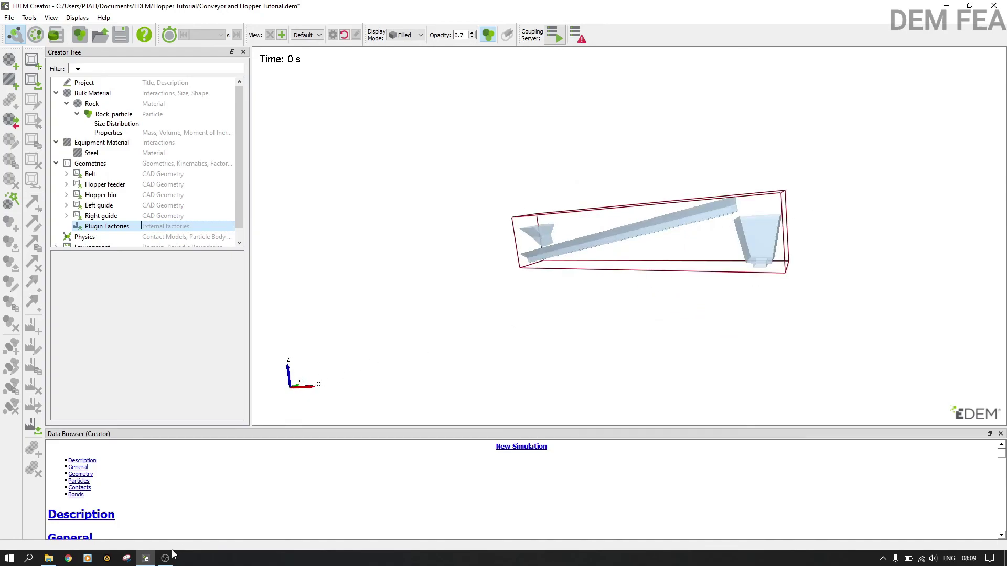